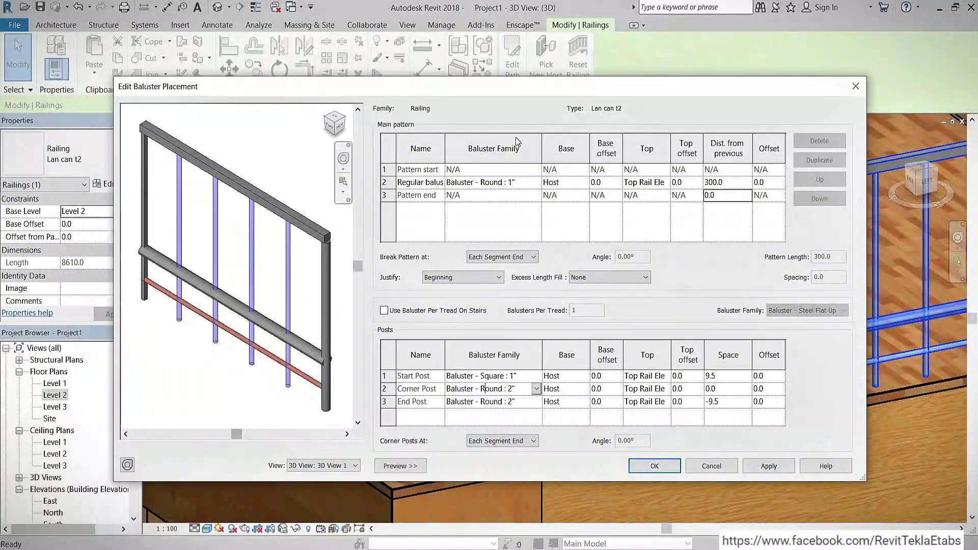
Keep row 2's family at Baluster - Round : 1" and list its base options (Host, DN 1, Dn2, Top Rail Element).
left_click(535, 182)
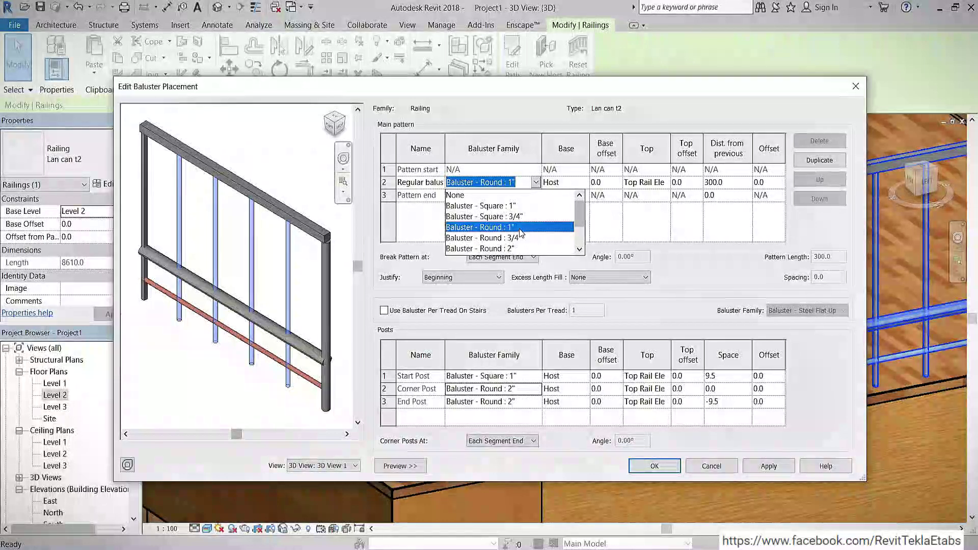
scroll(521, 233, "down", 2)
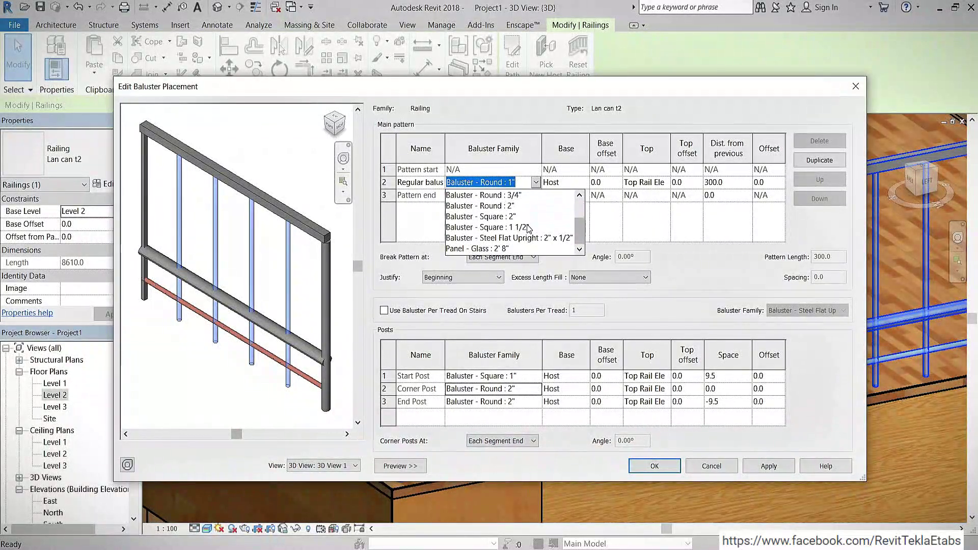
scroll(528, 227, "up", 2)
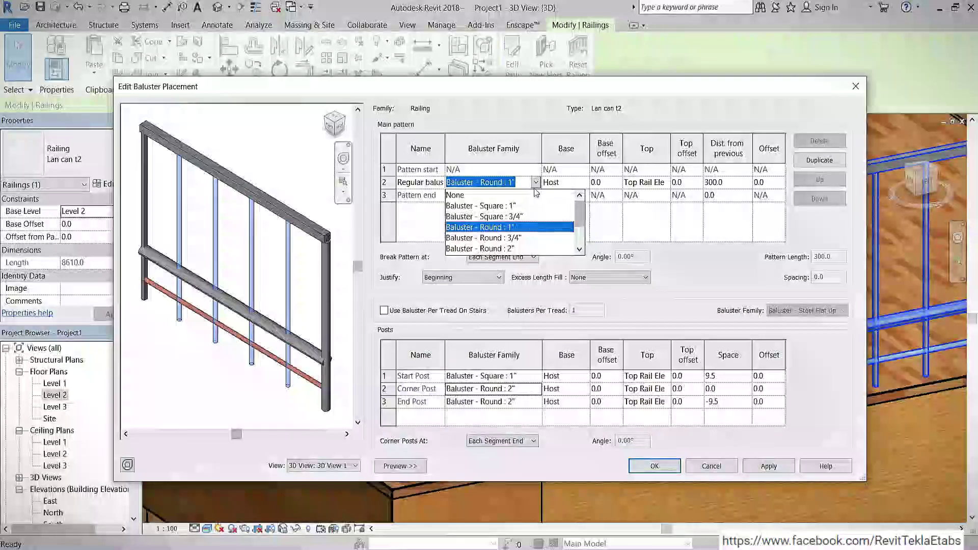
left_click(507, 102)
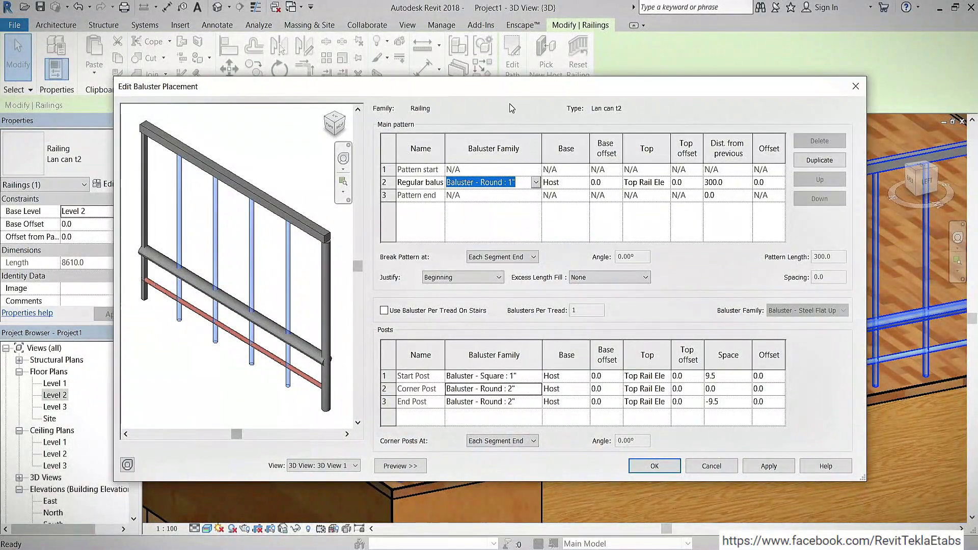
left_click(536, 183)
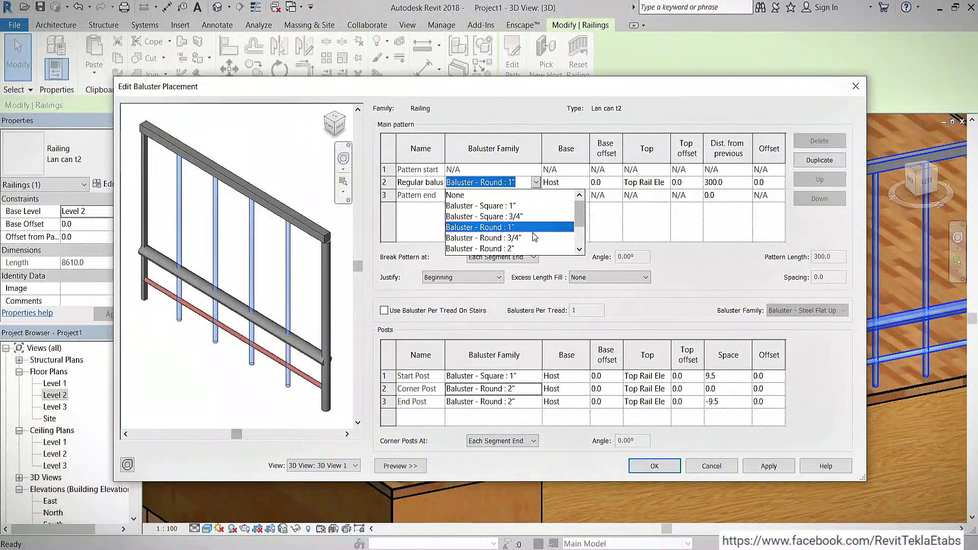
left_click(542, 118)
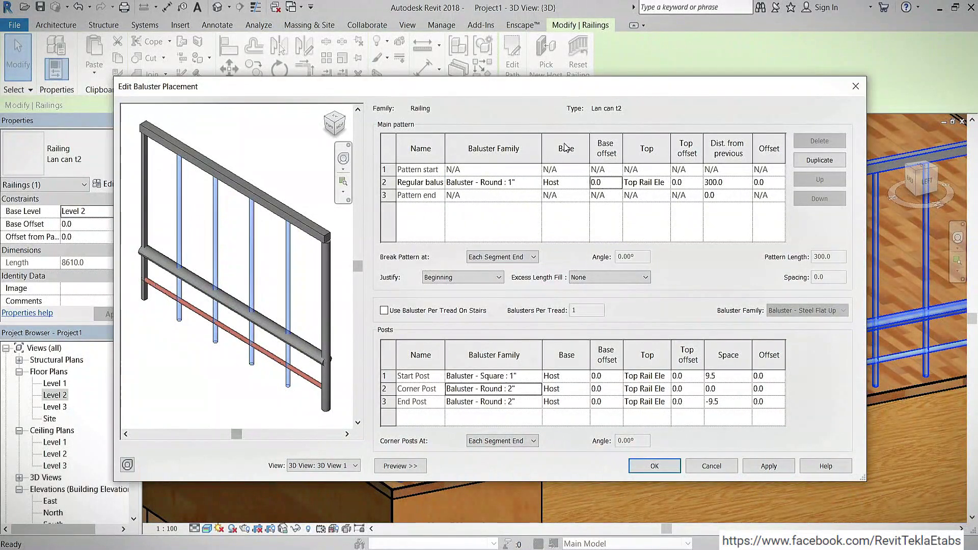
left_click(565, 184)
left_click(585, 182)
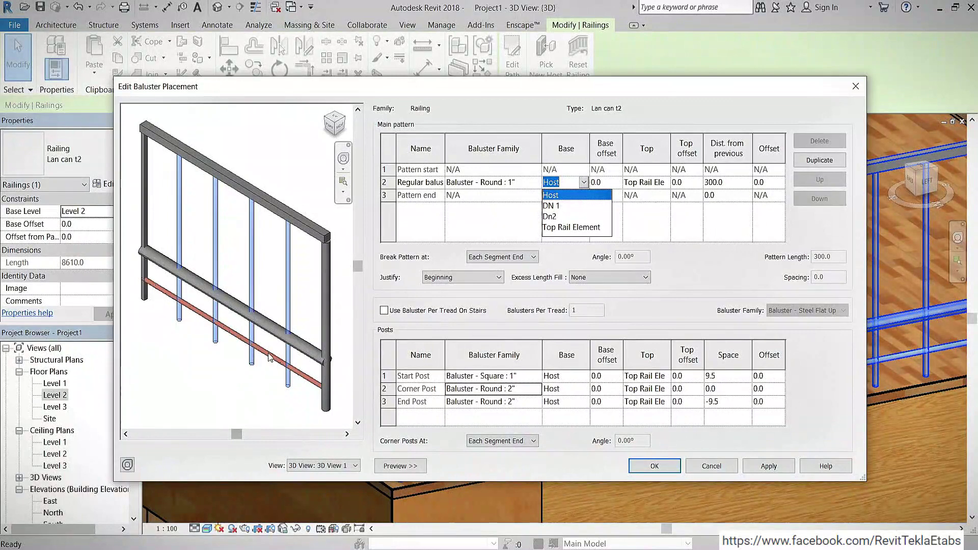
Preview the regular baluster's base at DN 1, then restore it to Host.
left_click(555, 207)
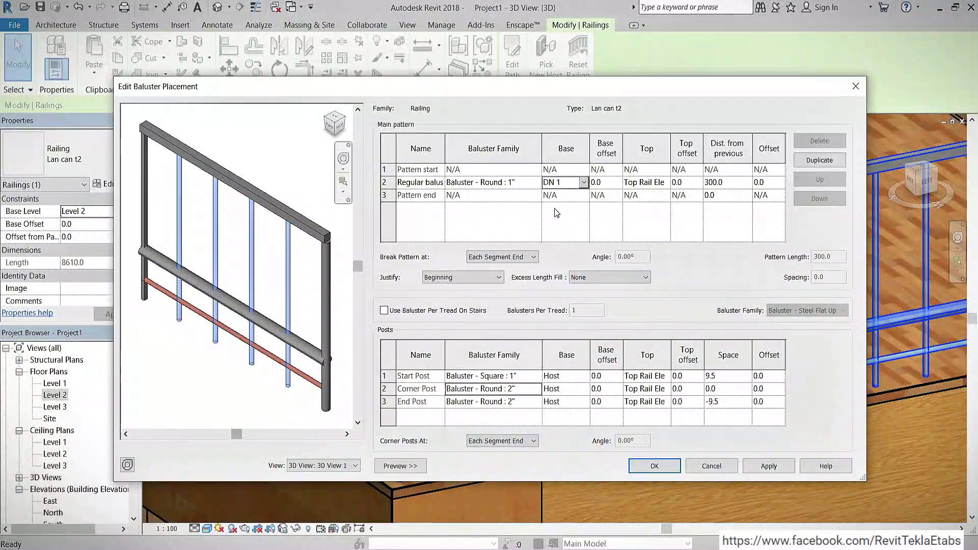
left_click(768, 468)
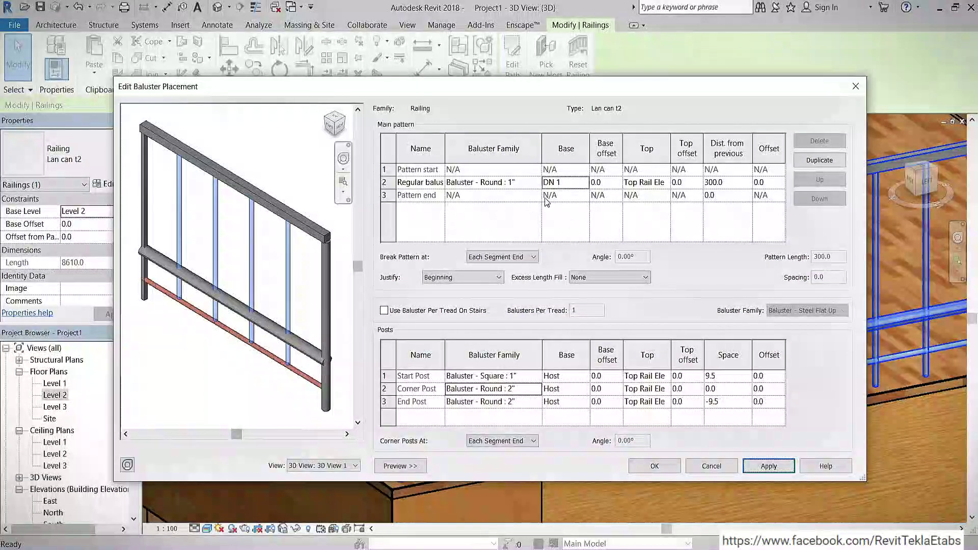
left_click(588, 183)
left_click(584, 182)
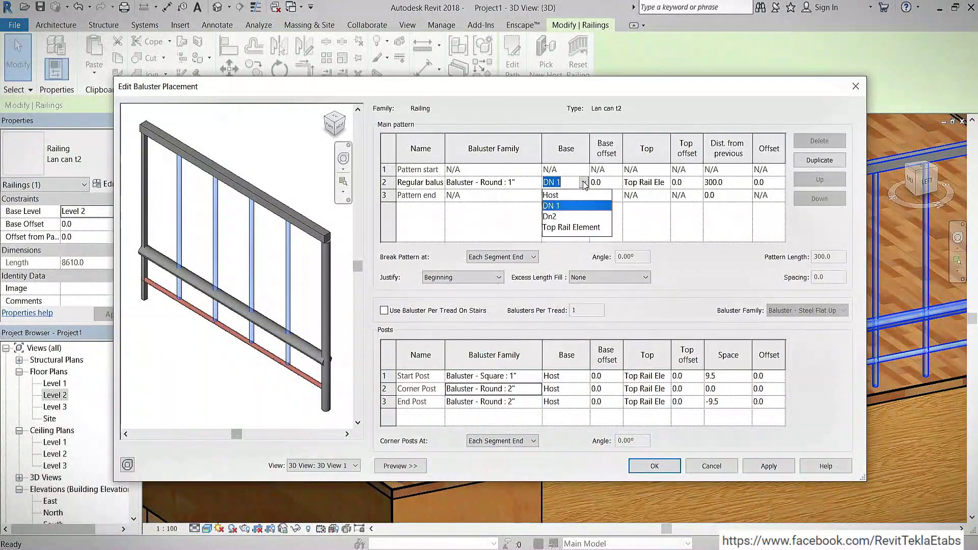
left_click(562, 197)
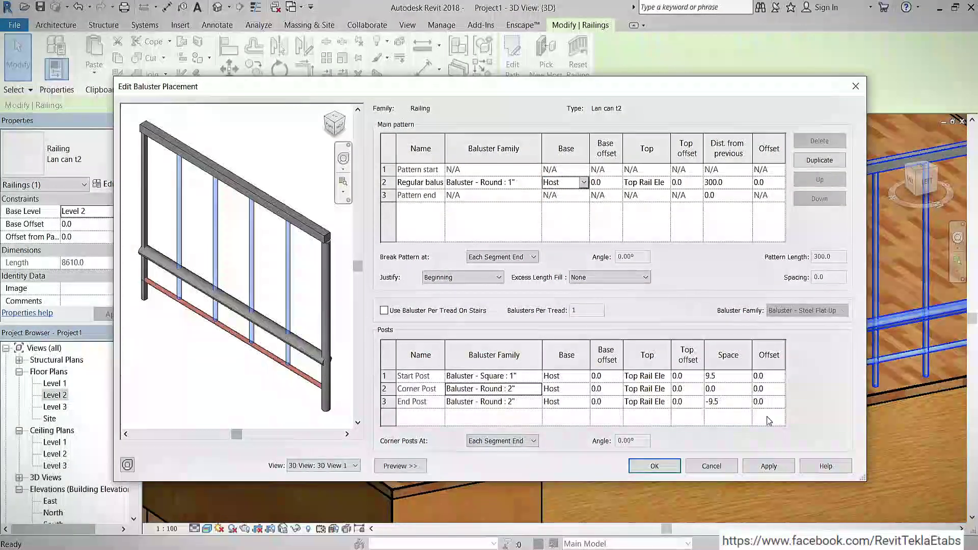
left_click(766, 470)
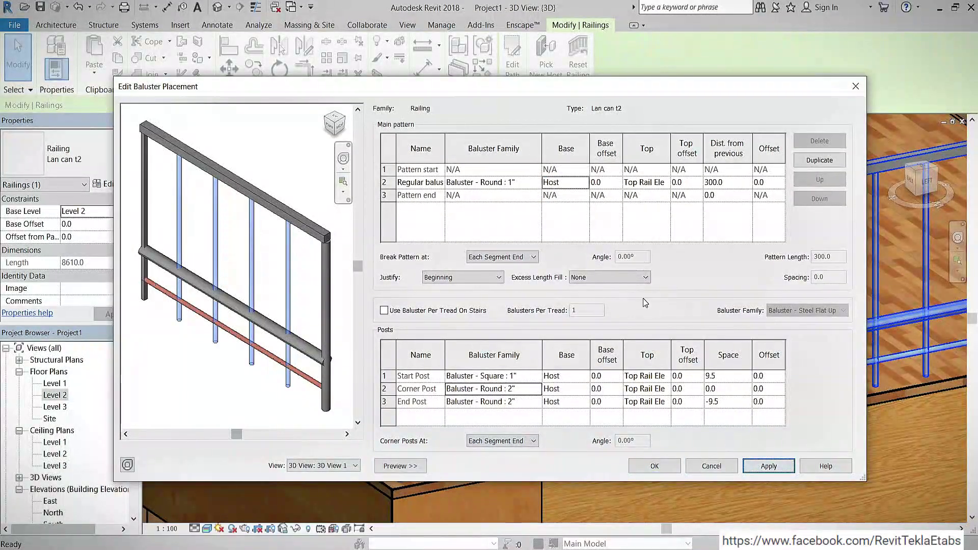
Preview a 250 base offset, then reset the base offset to 0.
left_click(607, 182)
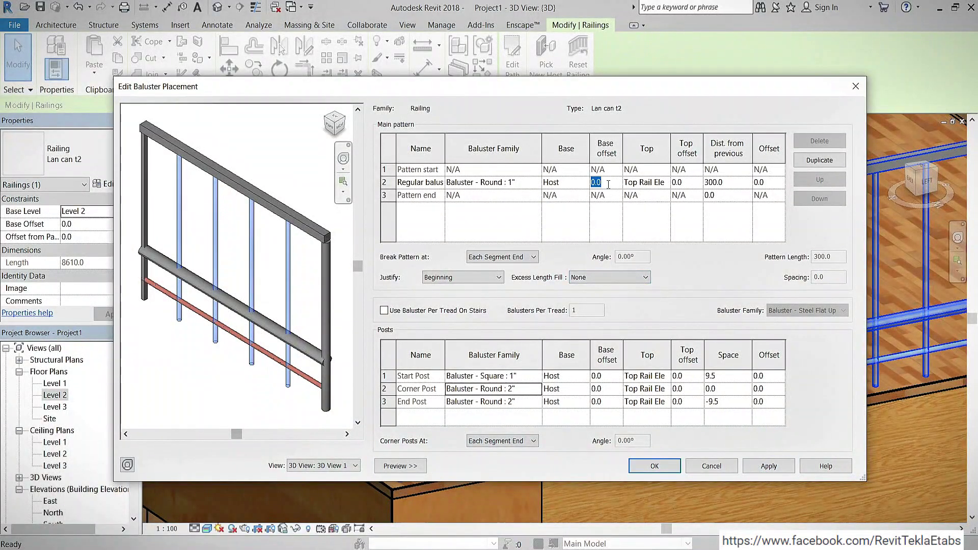
type("250")
left_click(777, 465)
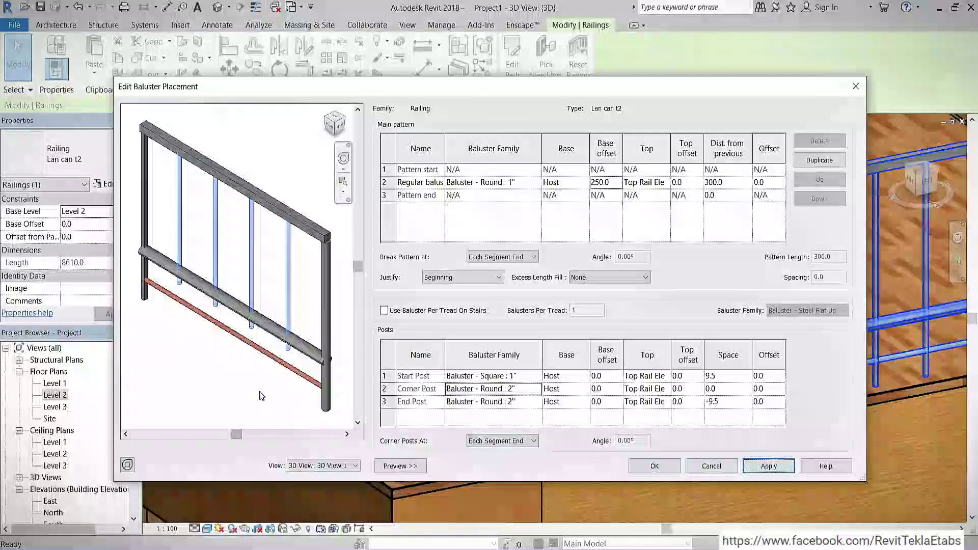
left_click(611, 183)
type("0")
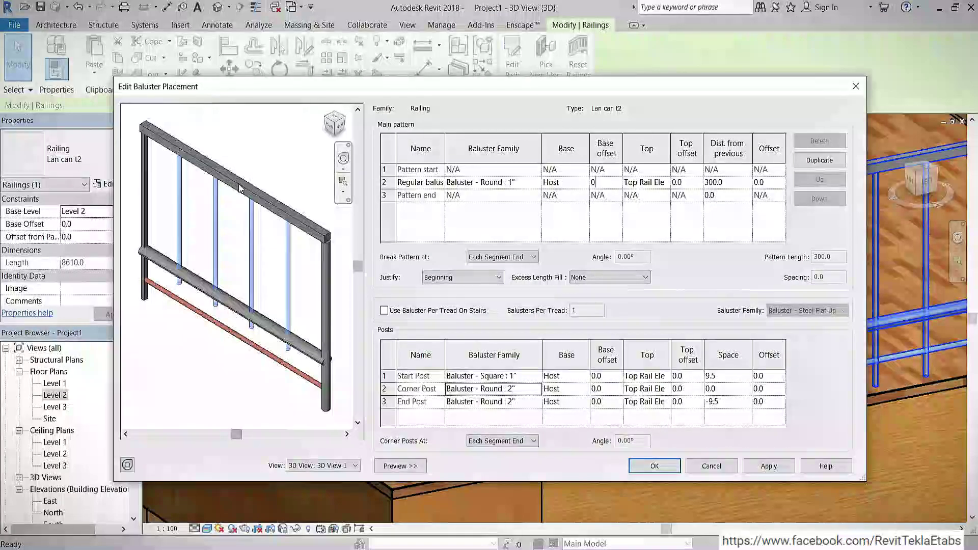
left_click(667, 184)
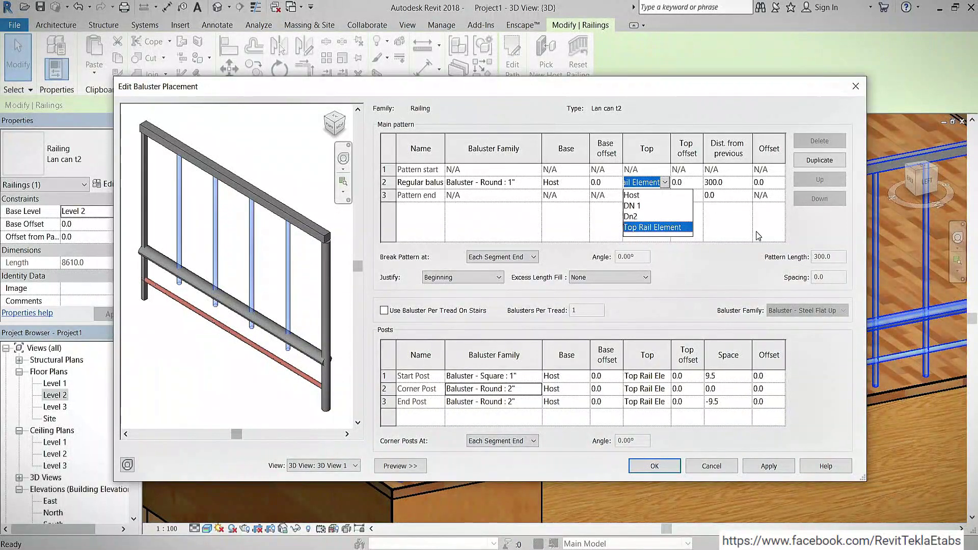
Preview the baluster top at Dn2, then return it to Top Rail Element.
left_click(736, 275)
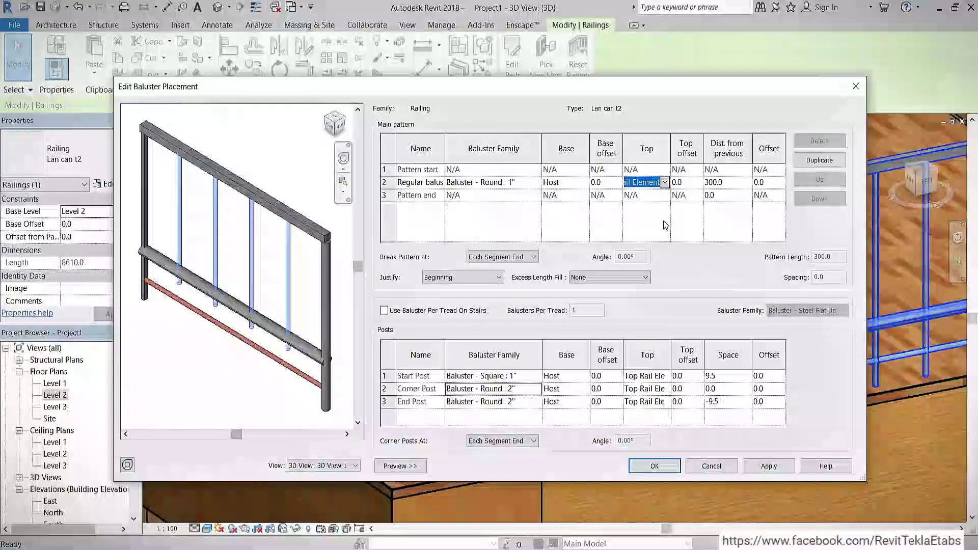
left_click(768, 466)
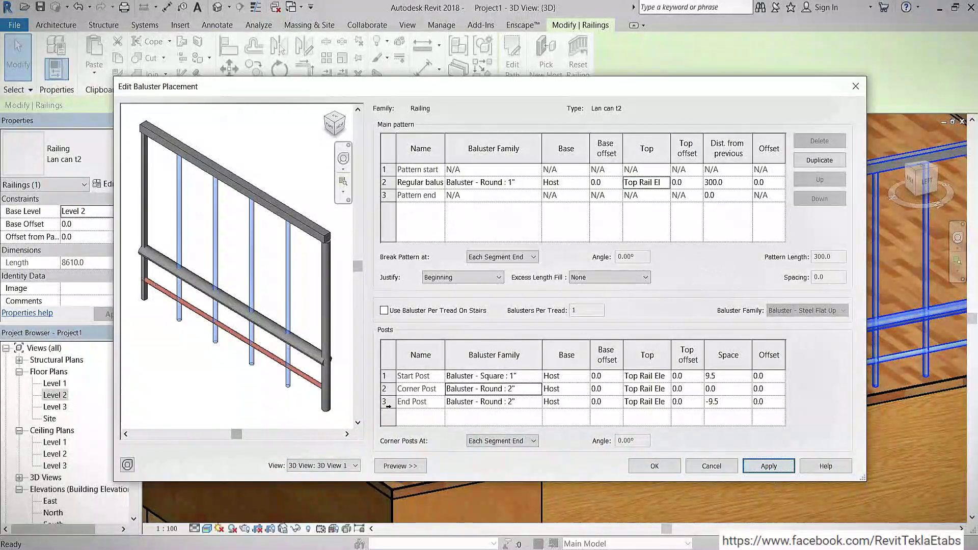
left_click(667, 184)
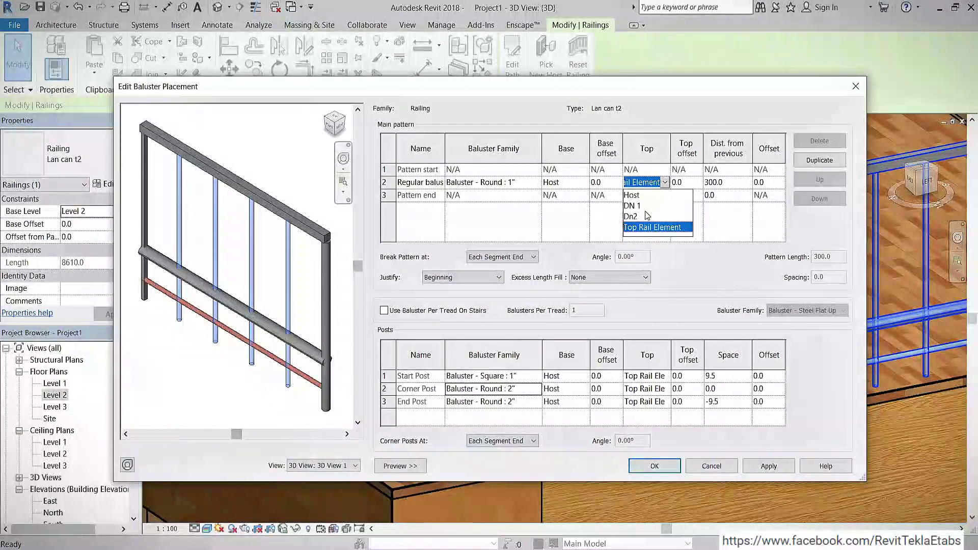
left_click(645, 215)
left_click(774, 468)
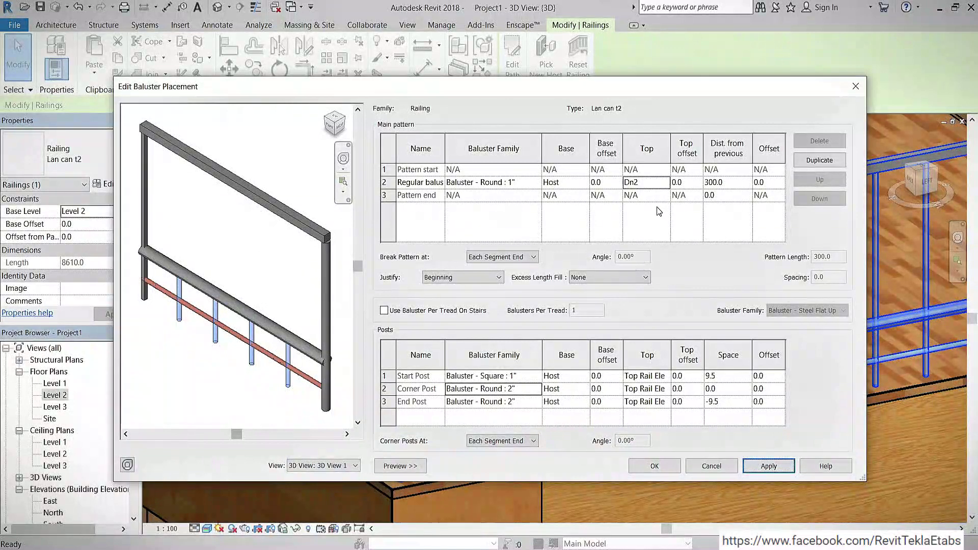
left_click(665, 182)
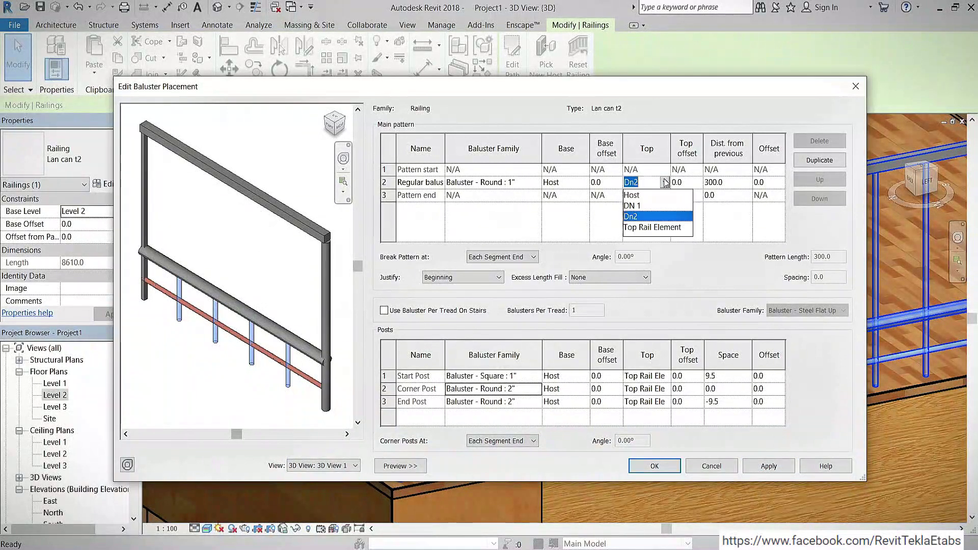
left_click(646, 228)
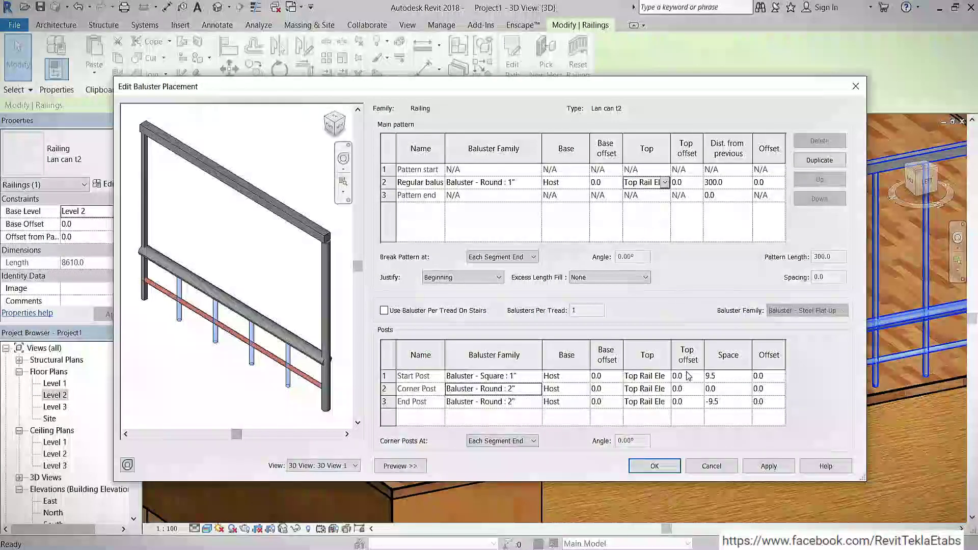
left_click(776, 466)
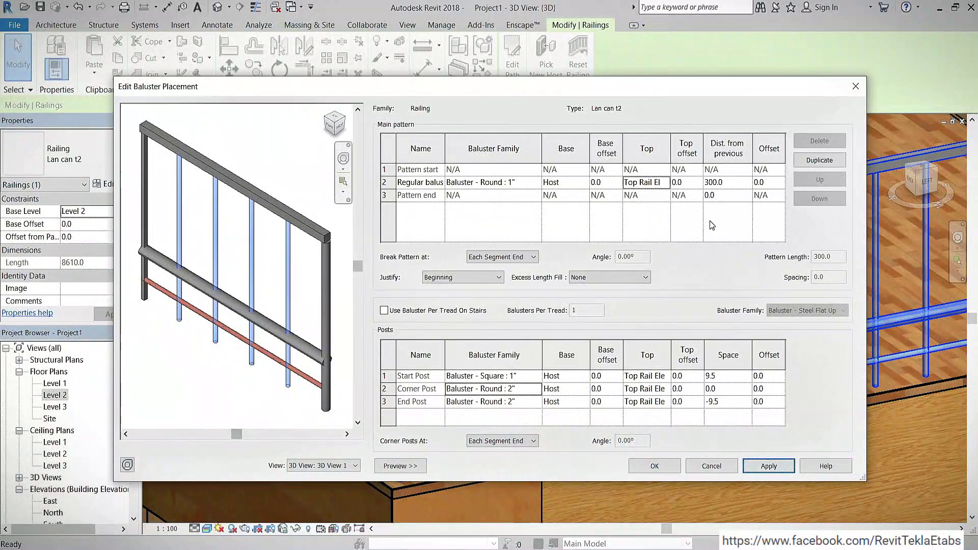
Preview a 250 top offset, then reset the top offset to 0.
left_click(690, 182)
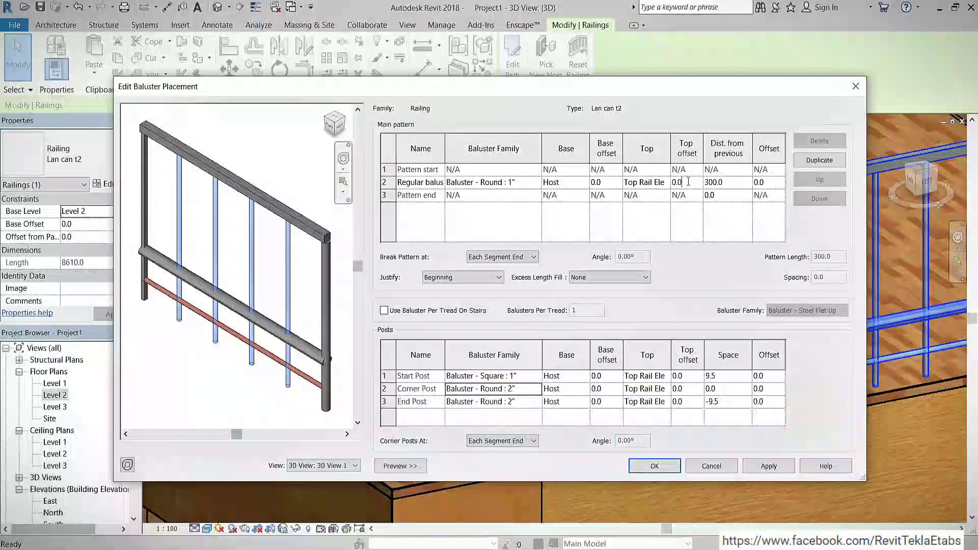
type("2")
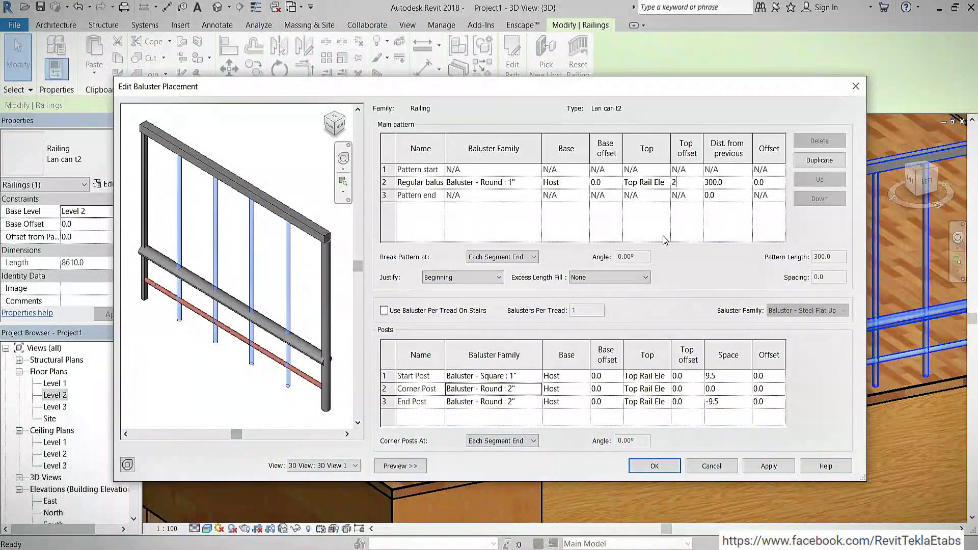
type("50")
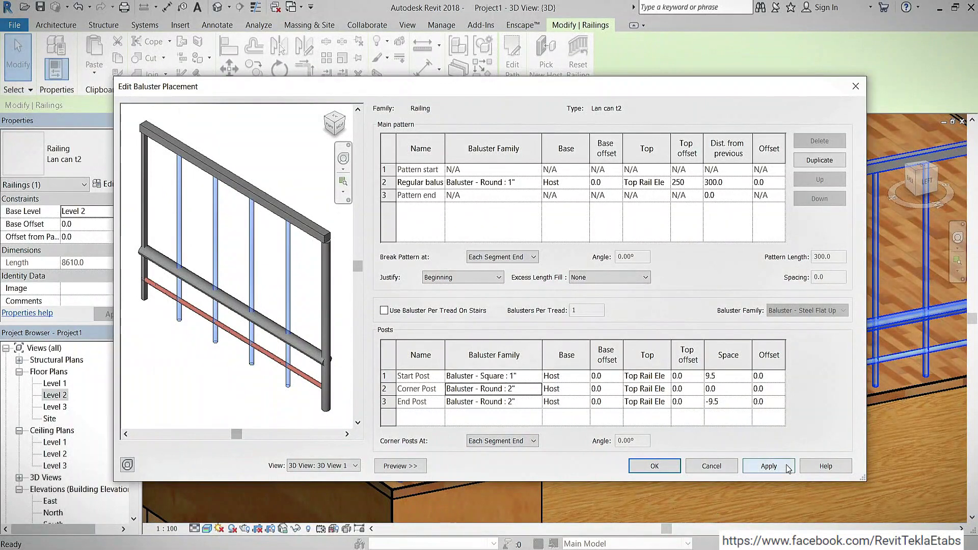
left_click(769, 466)
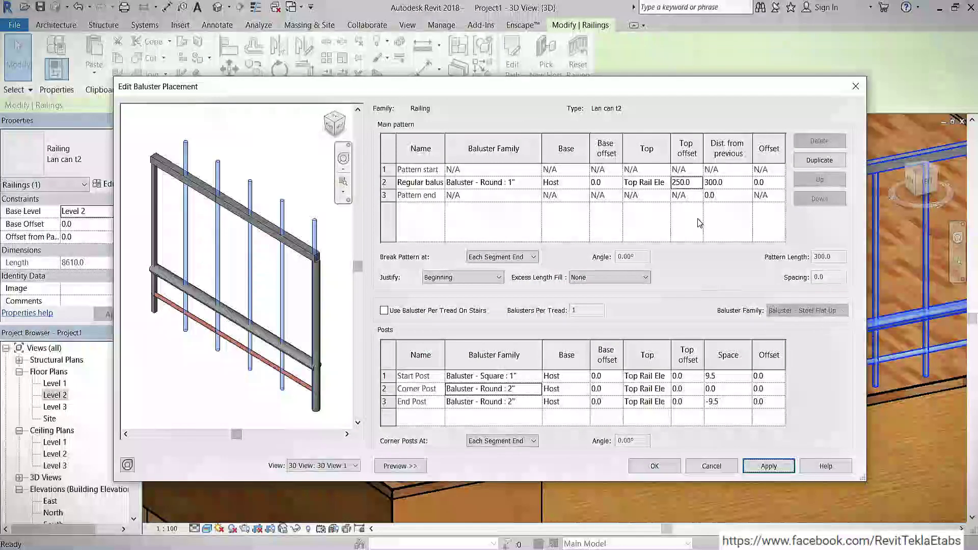
left_click(698, 185)
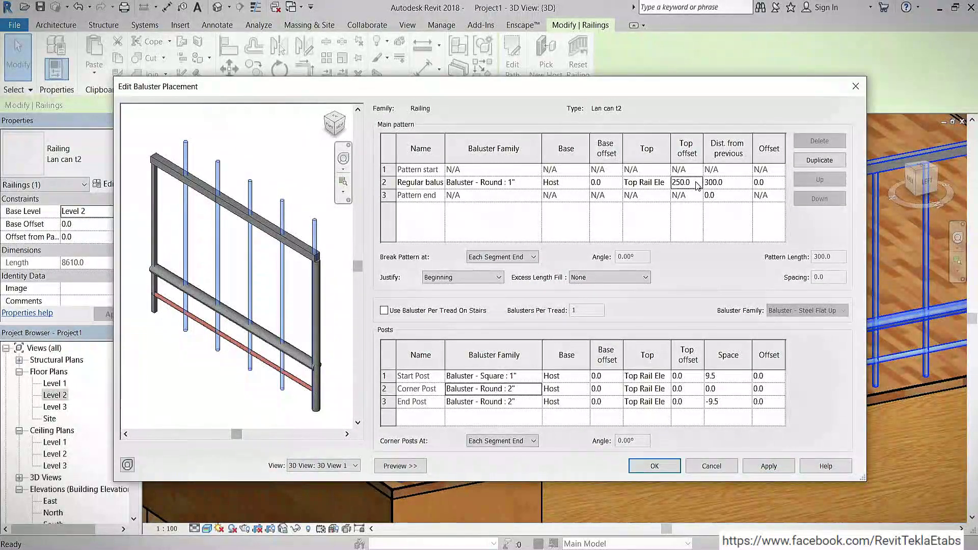
double_click(696, 181)
type("0")
left_click(731, 184)
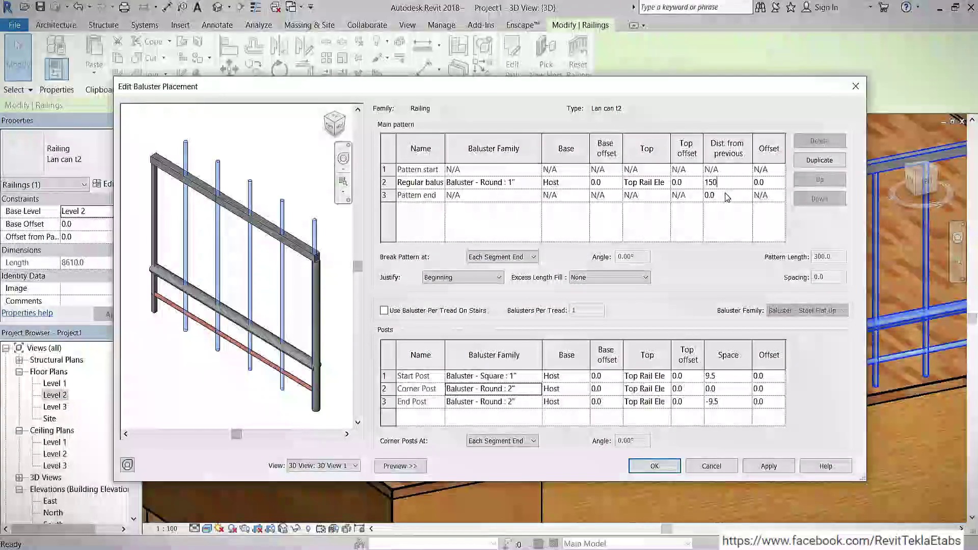
Preview a 150 distance from previous, then change the spacing to 250.
type("150")
left_click(769, 465)
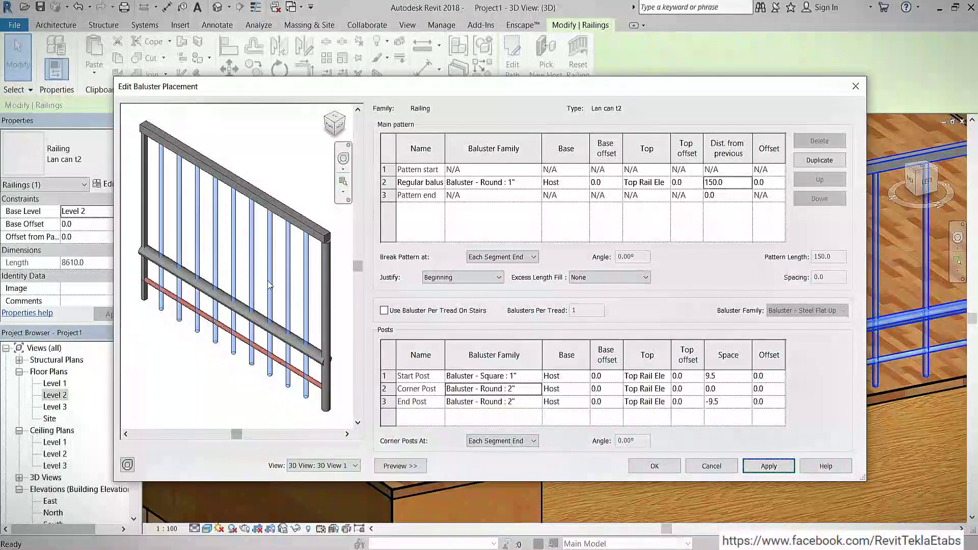
left_click(734, 182)
type("250")
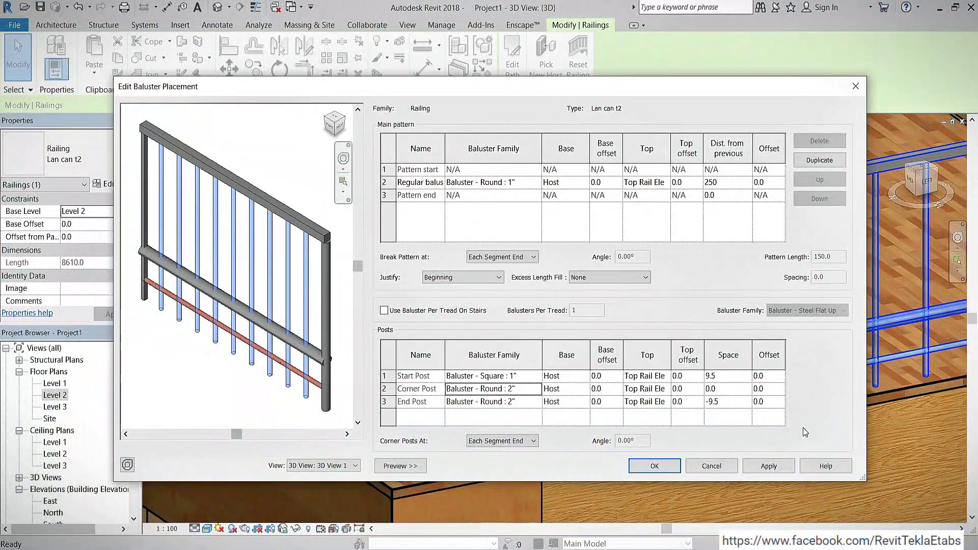
left_click(772, 468)
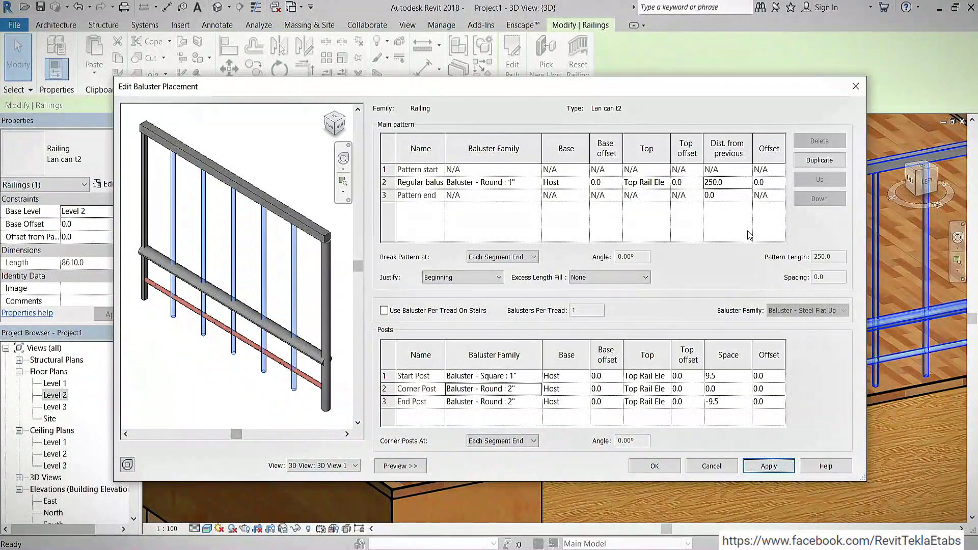
Try a 200 baluster offset in the orbited preview, then reset it to 0.
left_click(766, 182)
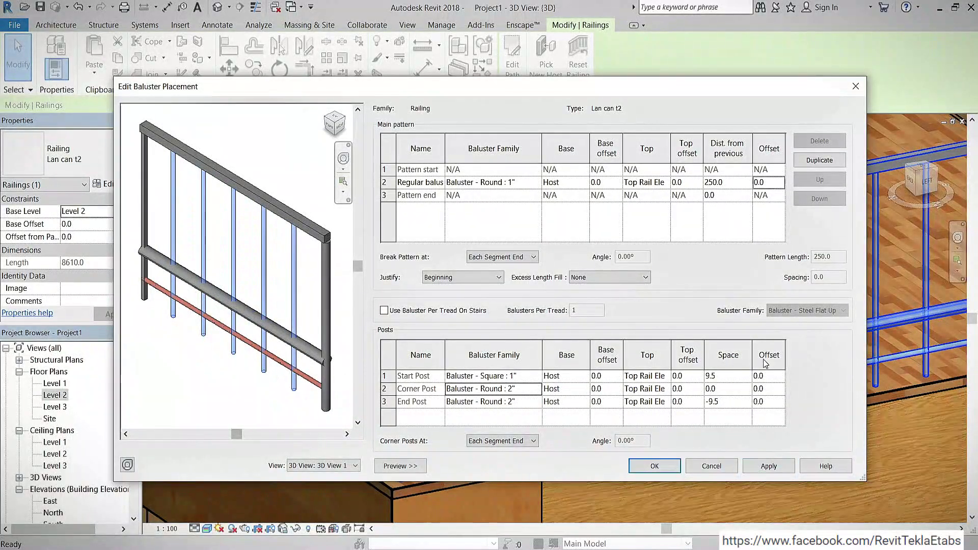
left_click(767, 181)
type("200")
left_click(768, 465)
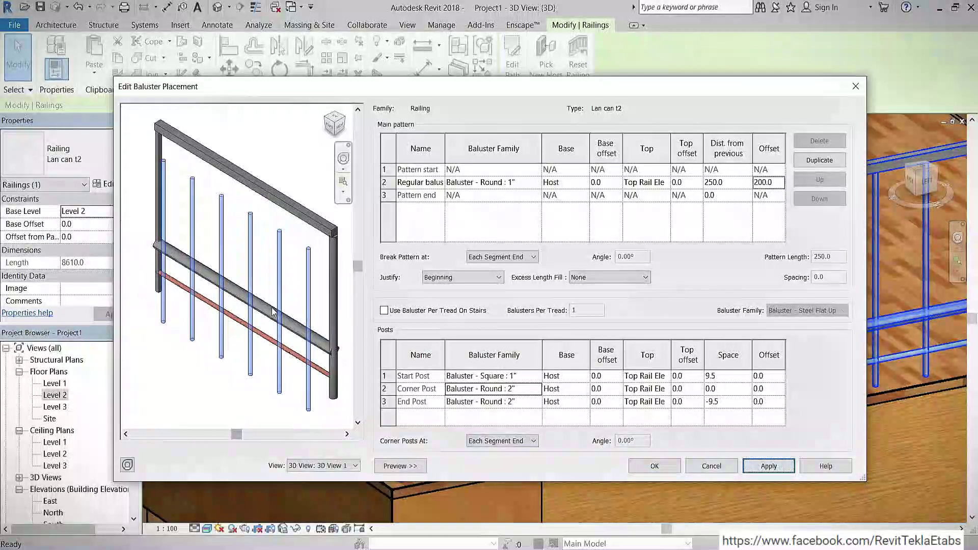
mouse_move(251, 352)
middle_mouse_down("shift")
mouse_move(247, 367)
mouse_move(271, 379)
mouse_move(711, 332)
middle_mouse_up("shift")
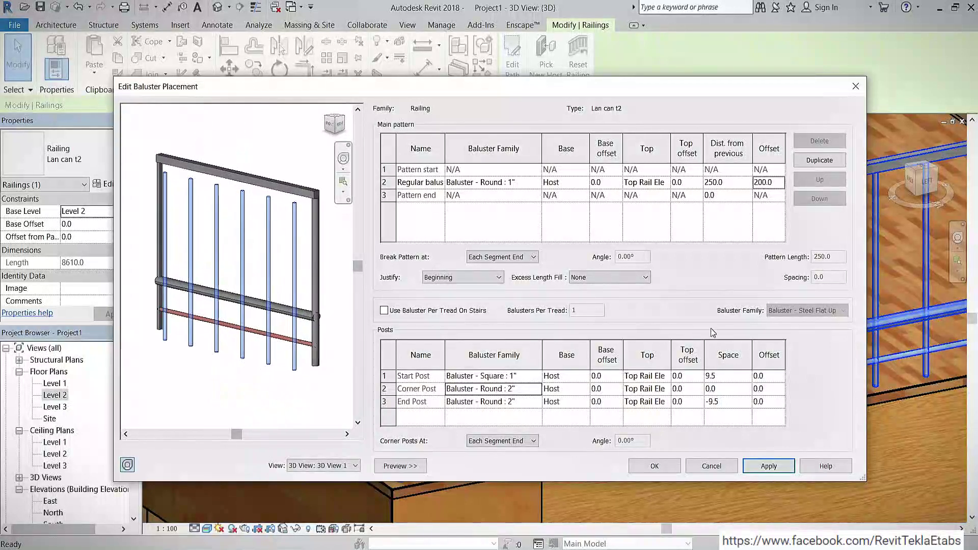
key("Escape")
type("0")
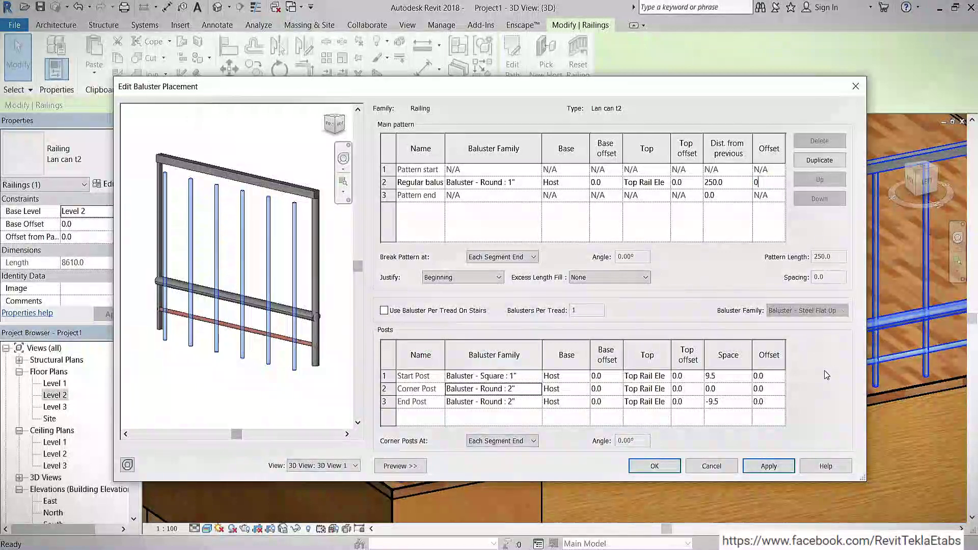
left_click(775, 466)
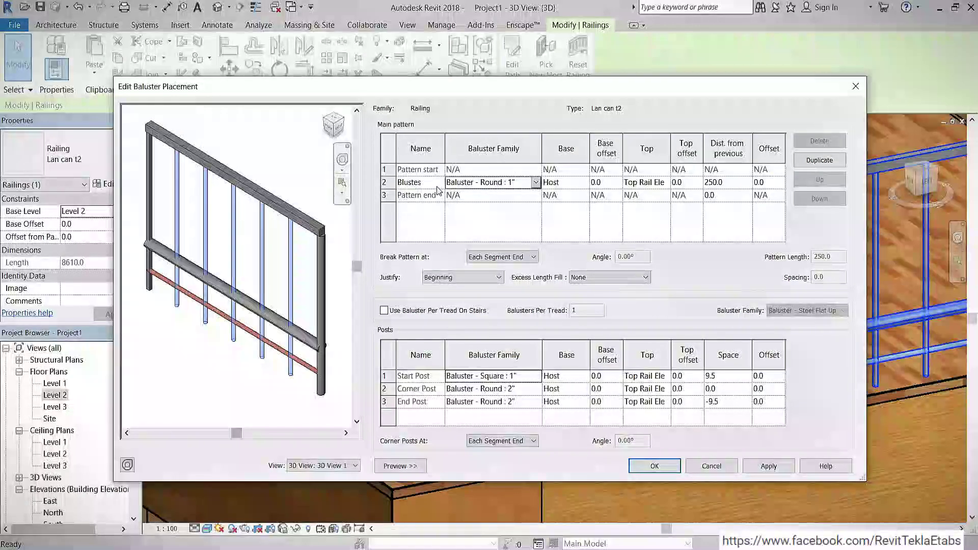
Rename the regular baluster row to D1, keeping Break Pattern at Each Segment End.
left_click(430, 184)
type("D1")
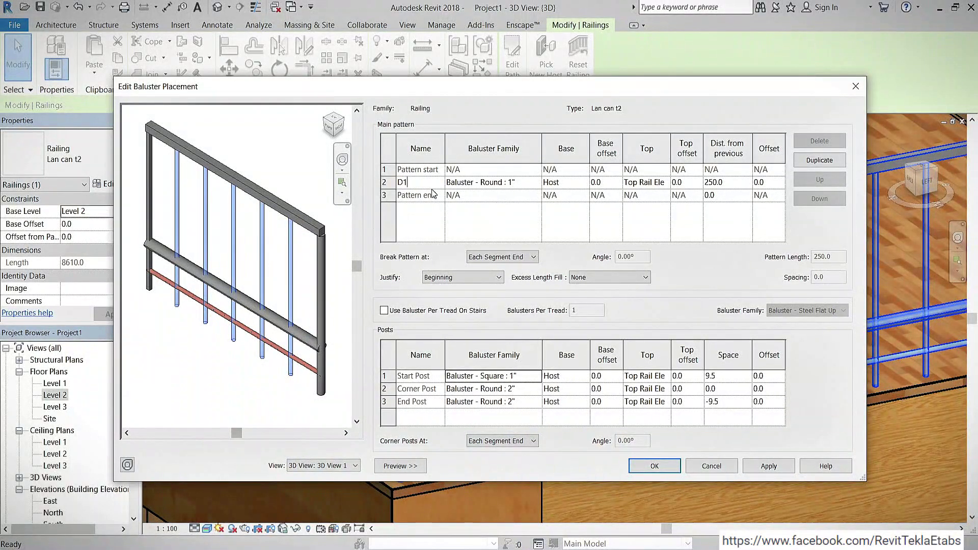
left_click(775, 471)
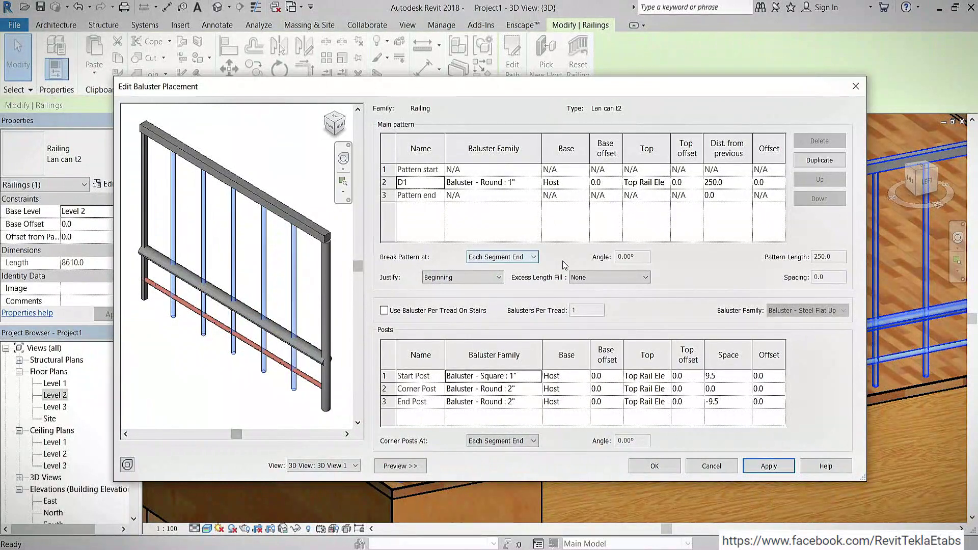
left_click(532, 258)
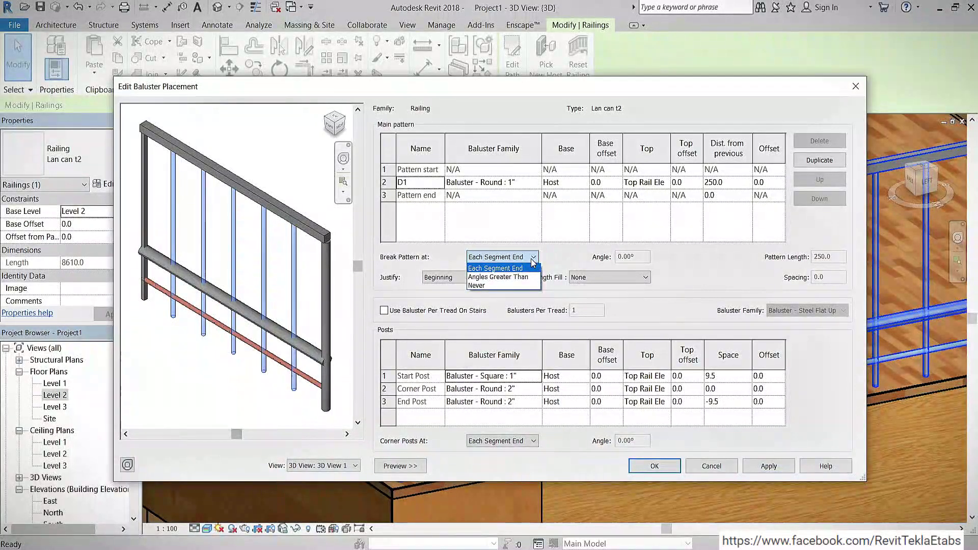
left_click(533, 262)
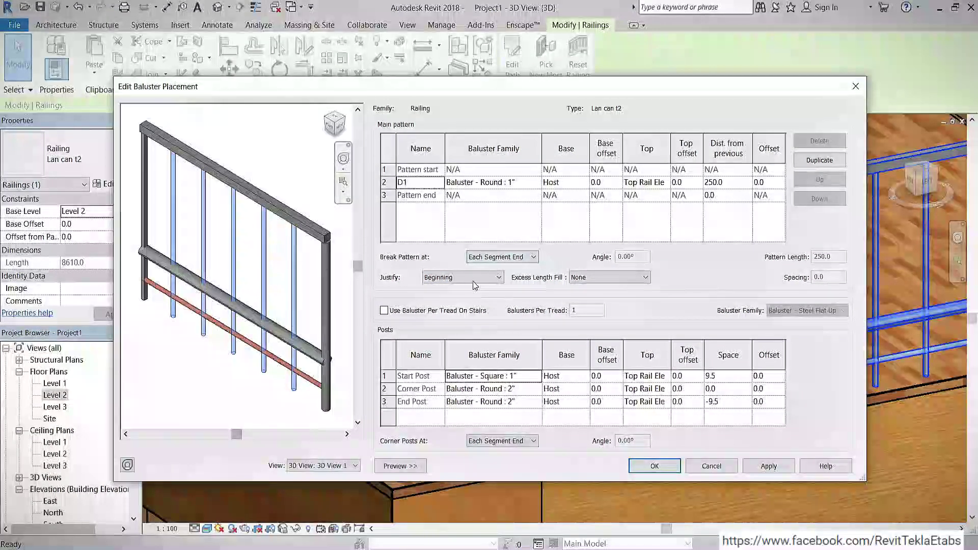
left_click(479, 276)
Keep justification at Beginning and space D1 balusters 200 apart, orbiting the preview.
left_click(777, 273)
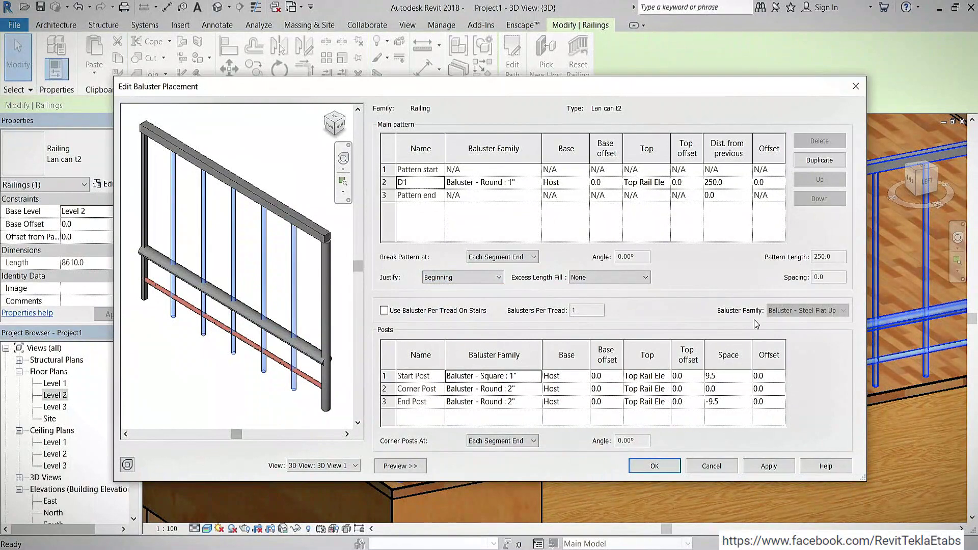
left_click(742, 184)
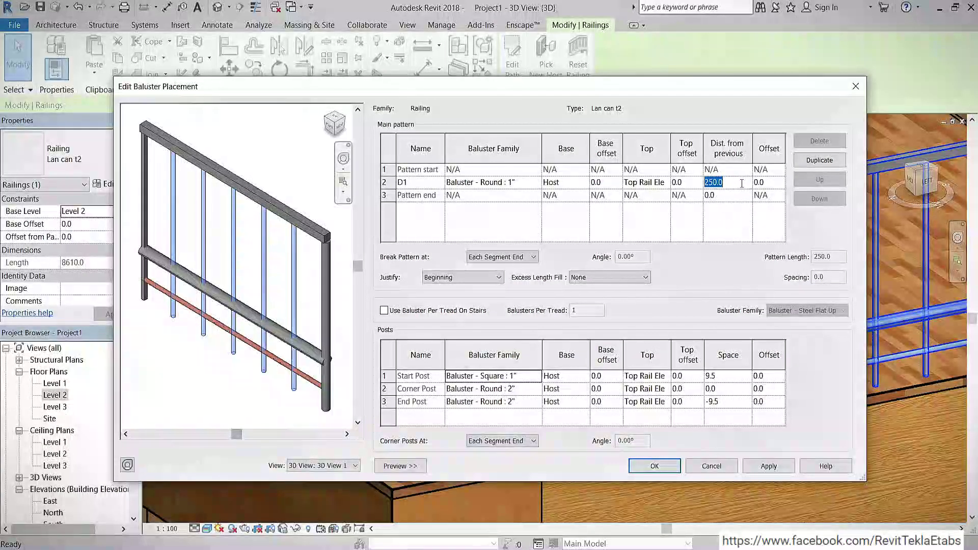
type("200")
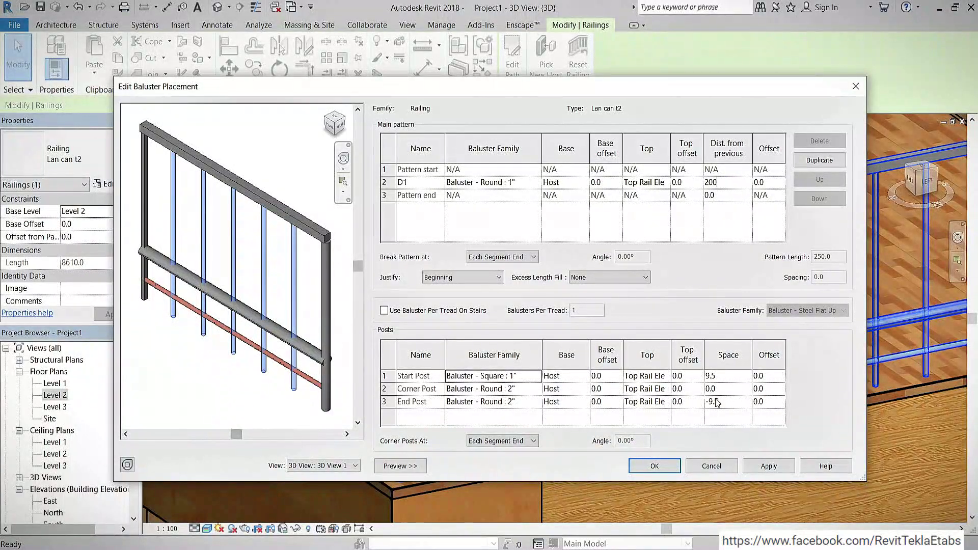
left_click(768, 466)
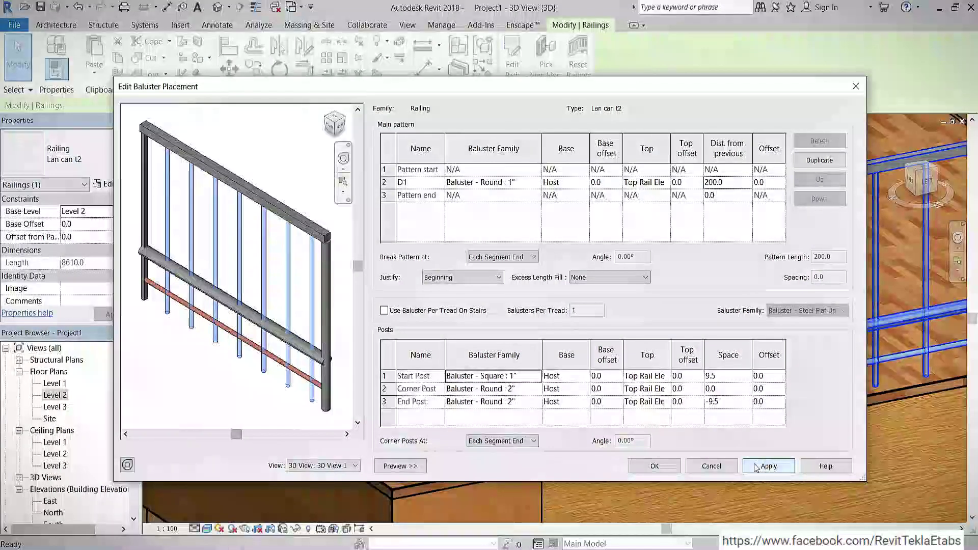
middle_click_drag(256, 336, 285, 368, "shift")
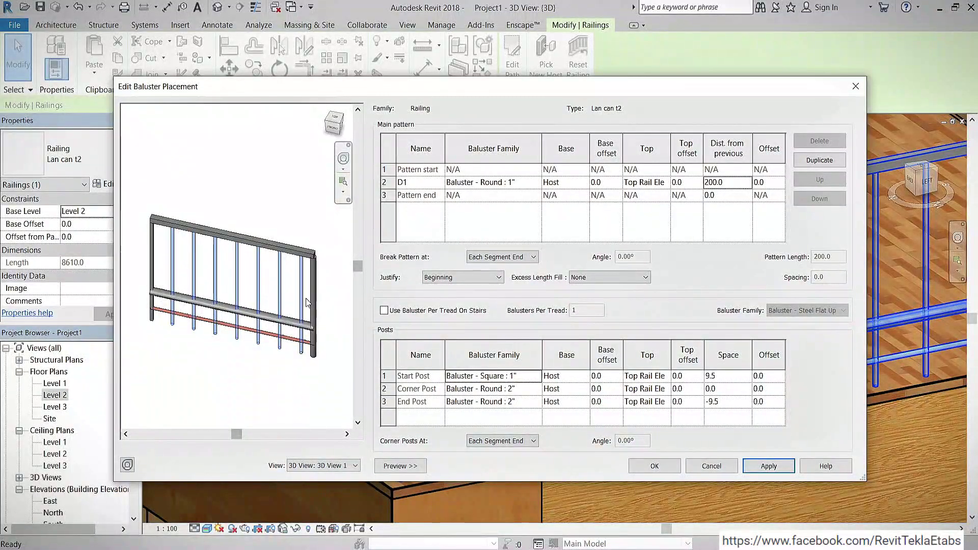
Preview the baluster pattern justified to End, then to Center.
left_click(485, 283)
left_click(476, 297)
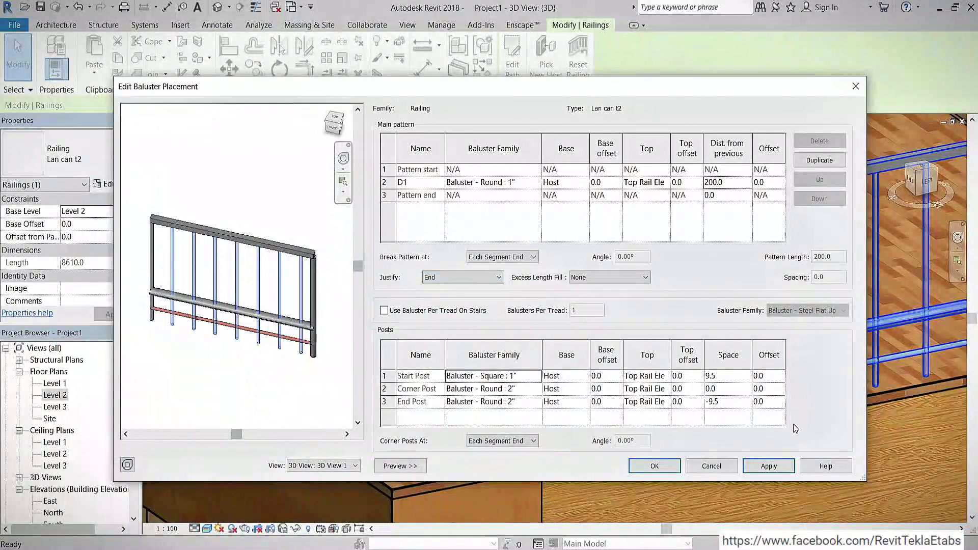
left_click(778, 467)
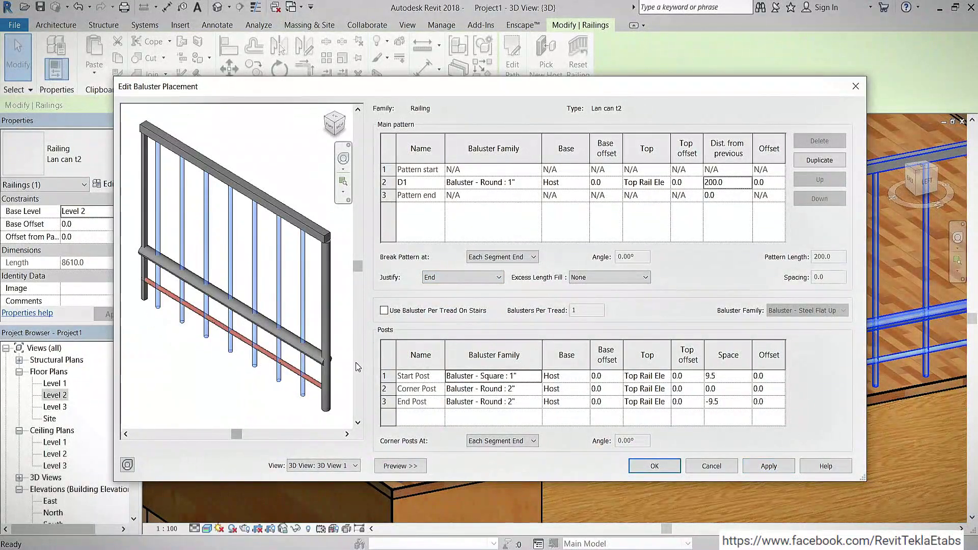
middle_click_drag(259, 355, 318, 344, "shift")
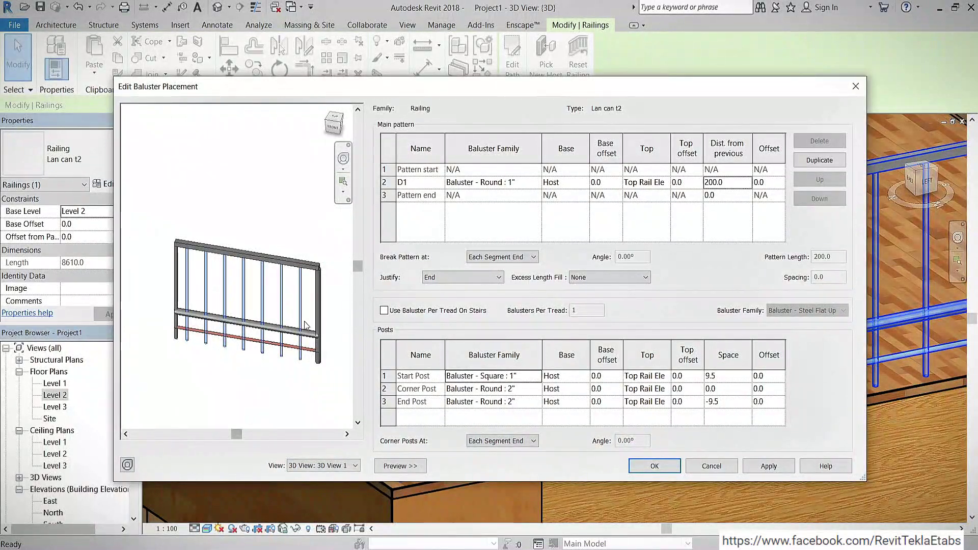
left_click(478, 276)
left_click(434, 305)
left_click(779, 474)
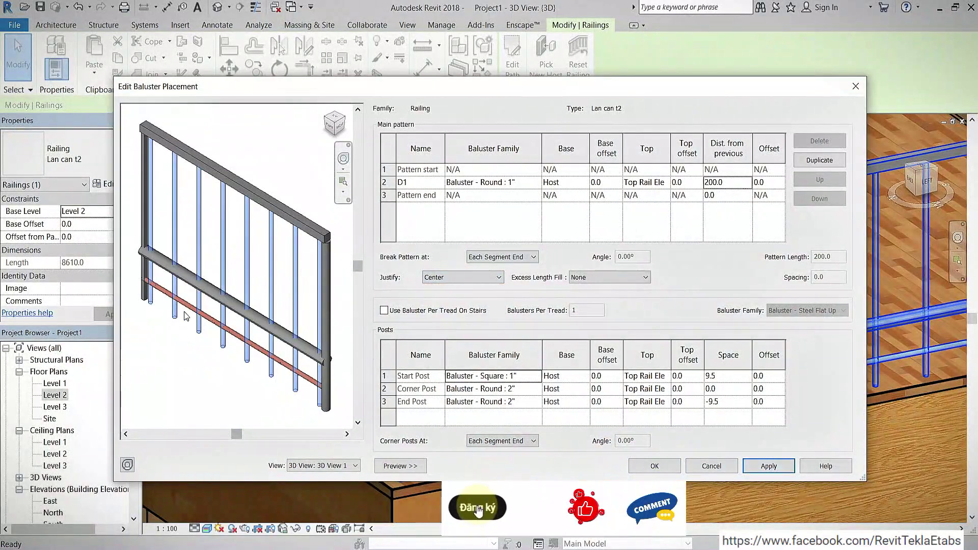
mouse_move(158, 310)
middle_mouse_down("shift")
mouse_move(190, 364)
mouse_move(168, 316)
middle_mouse_up("shift")
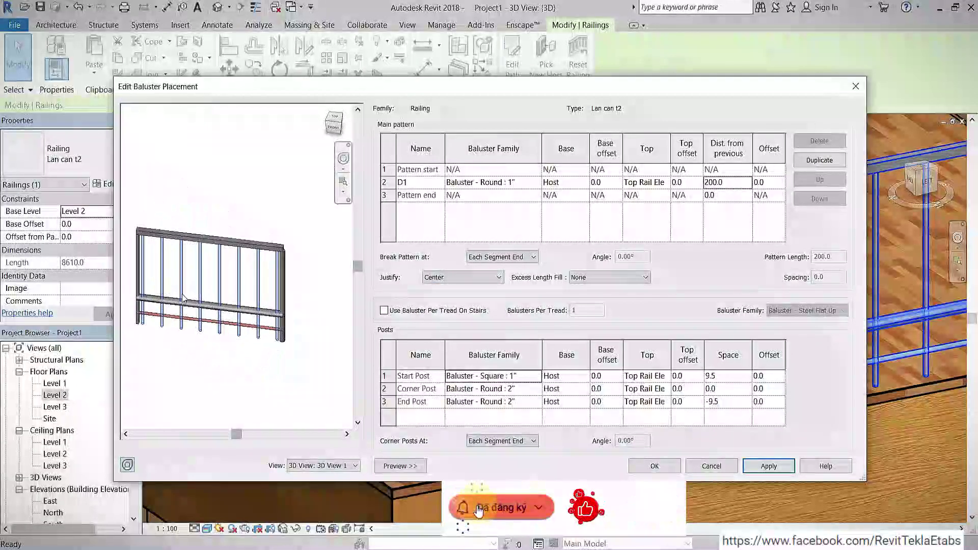
Preview Spread Pattern To Fit justification, then set justification back to Beginning.
left_click(466, 281)
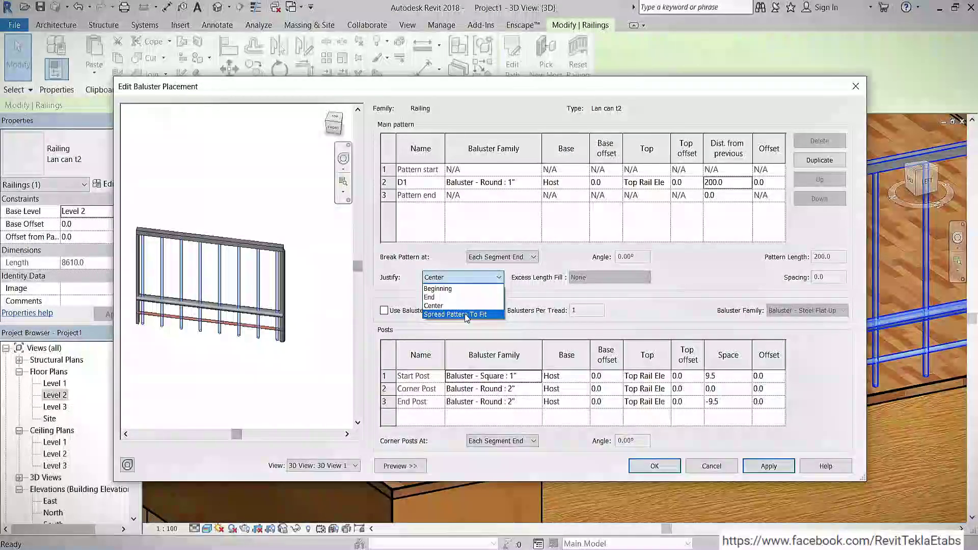
left_click(466, 315)
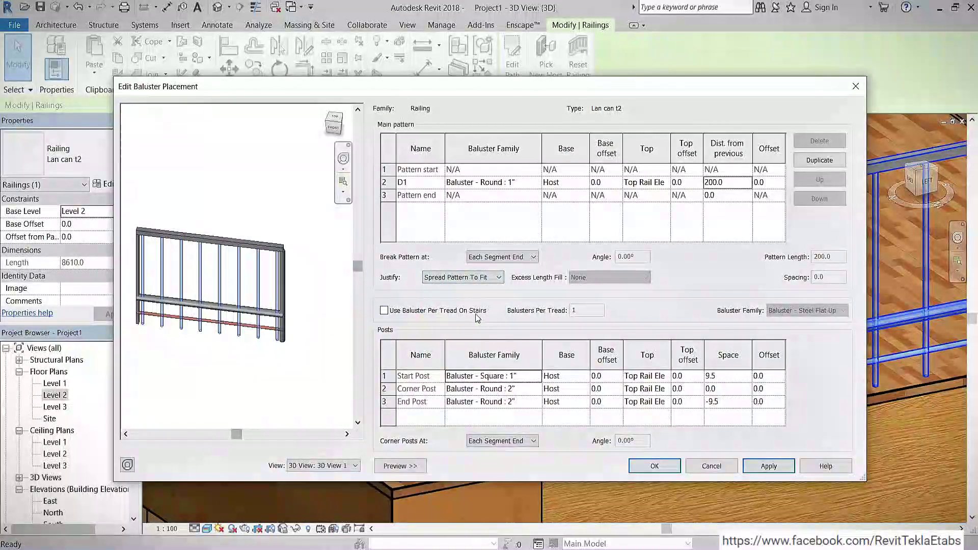
left_click(779, 467)
mouse_move(284, 332)
middle_mouse_down("shift")
mouse_move(332, 333)
mouse_move(305, 329)
middle_mouse_up("shift")
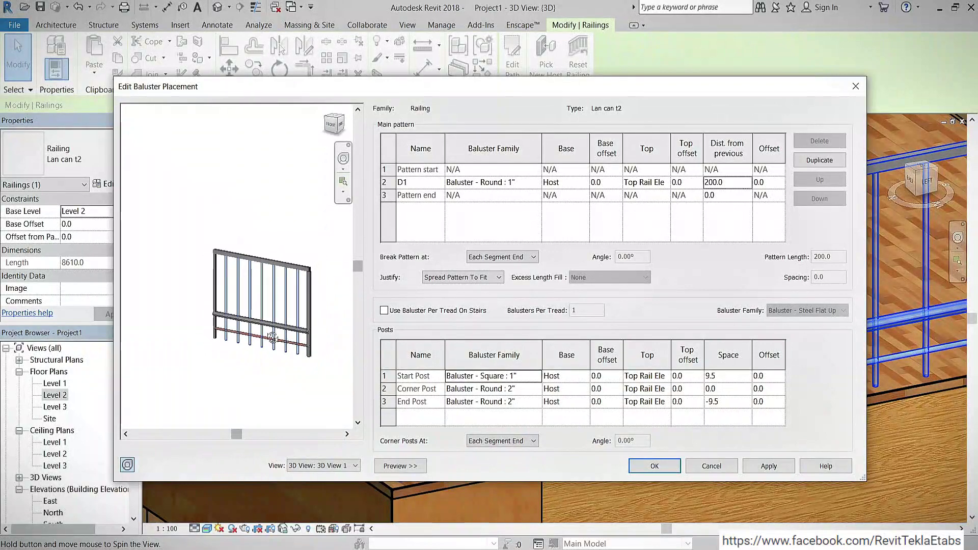
scroll(305, 328, "up", 3)
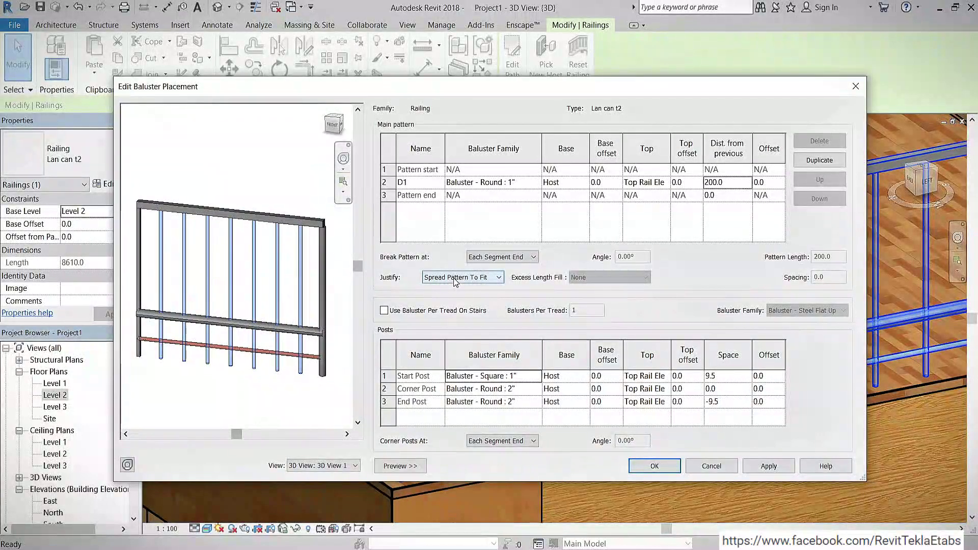
left_click(474, 278)
left_click(466, 288)
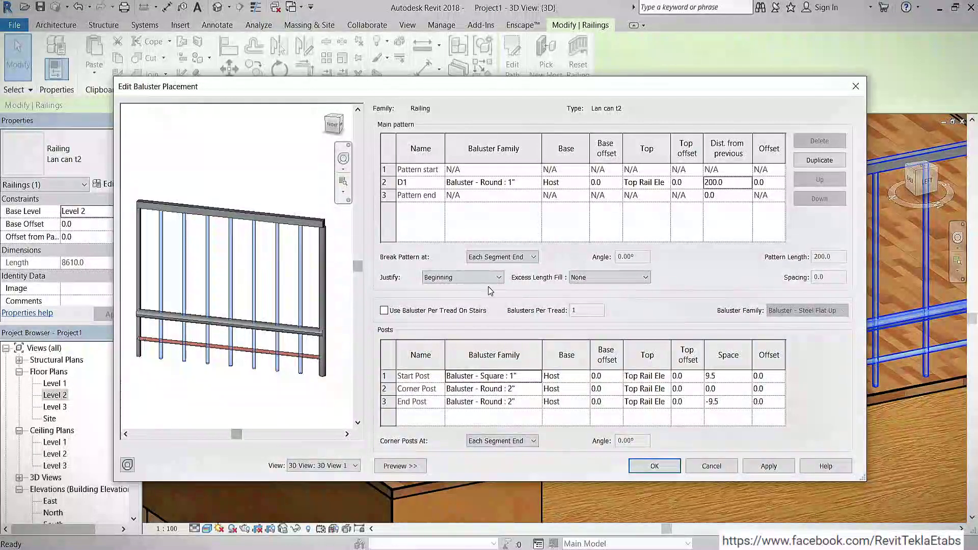
left_click(469, 277)
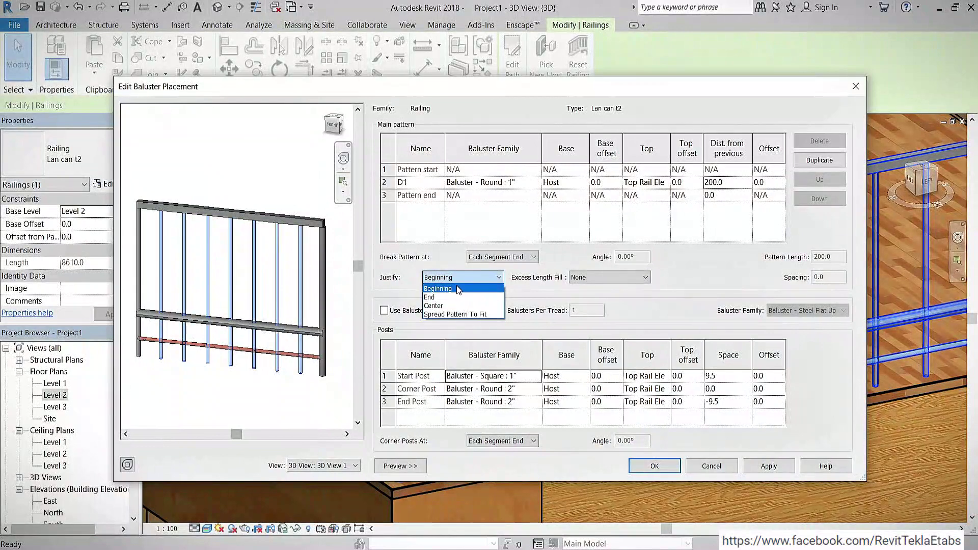
left_click(456, 286)
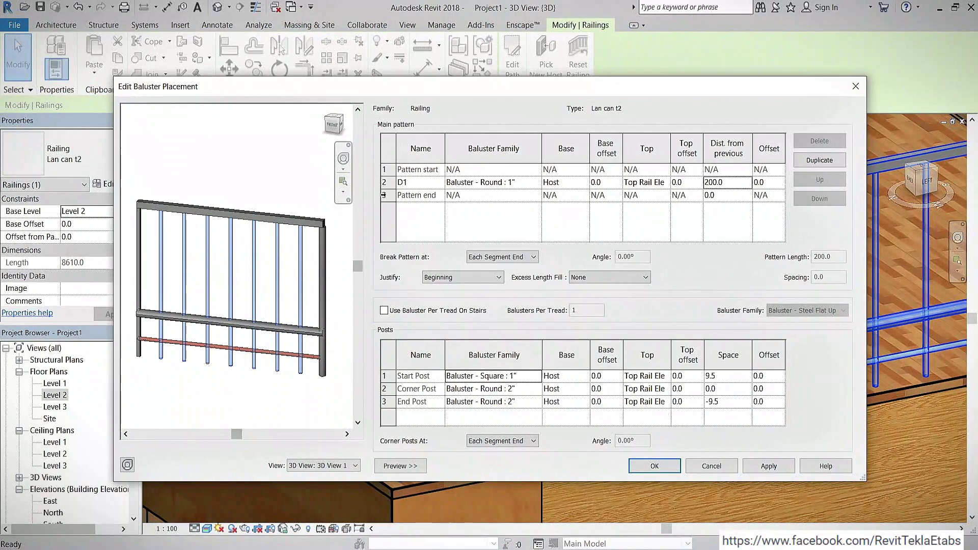
Try 600 D1 spacing, then duplicate the D1 row with distances 100 and 150.
left_click(715, 186)
type("600")
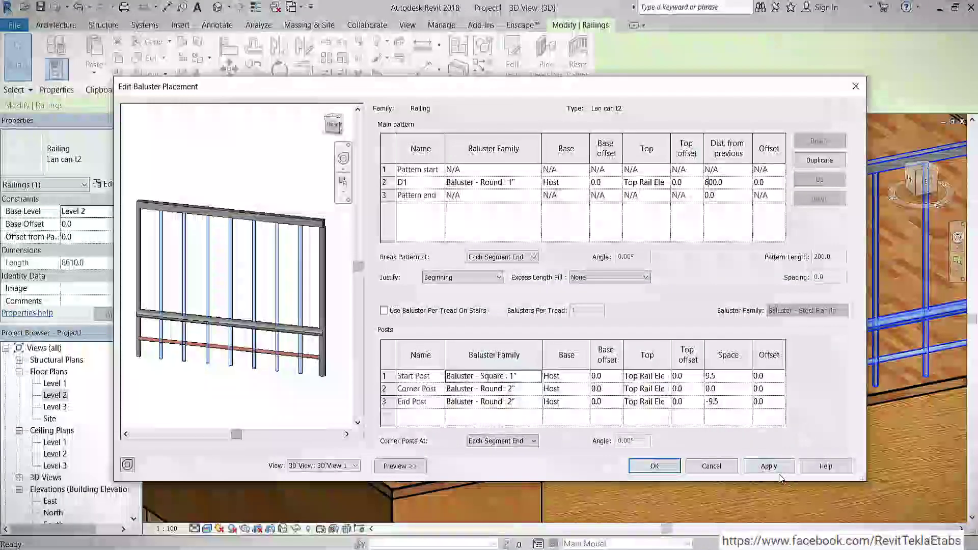
left_click(769, 466)
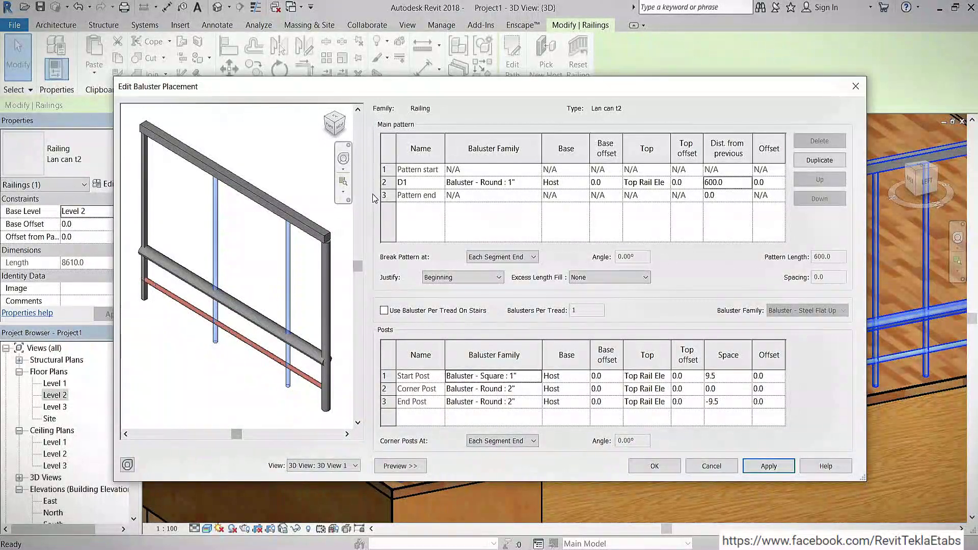
left_click(386, 182)
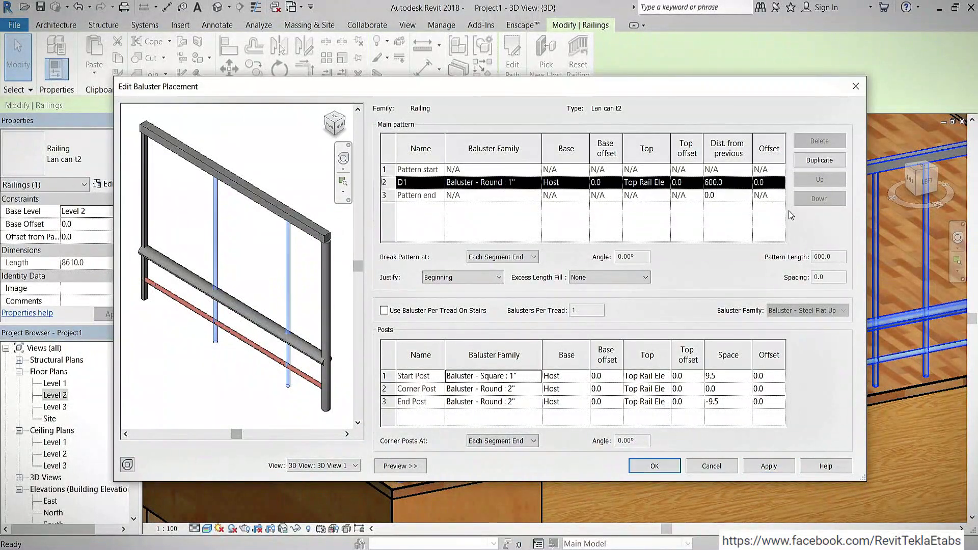
left_click(819, 160)
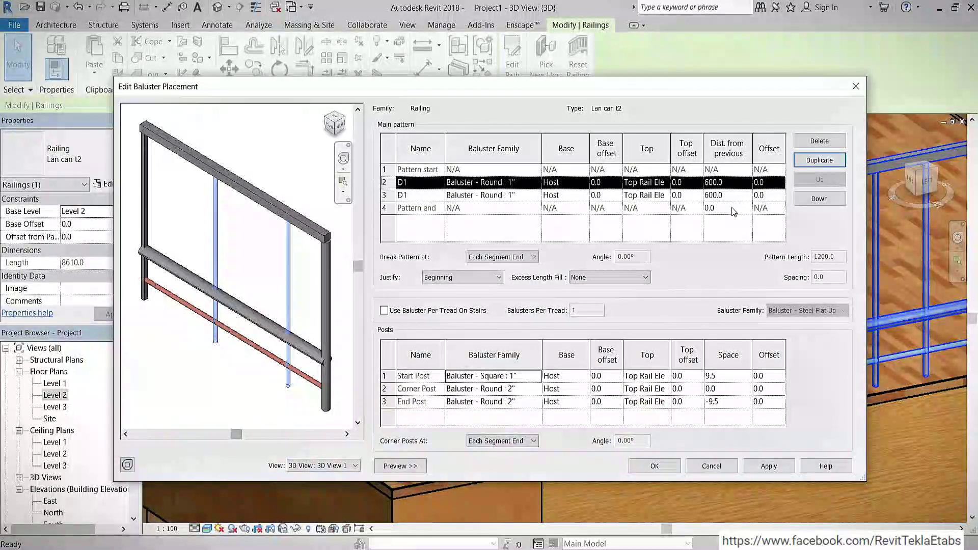
left_click(726, 186)
type("100")
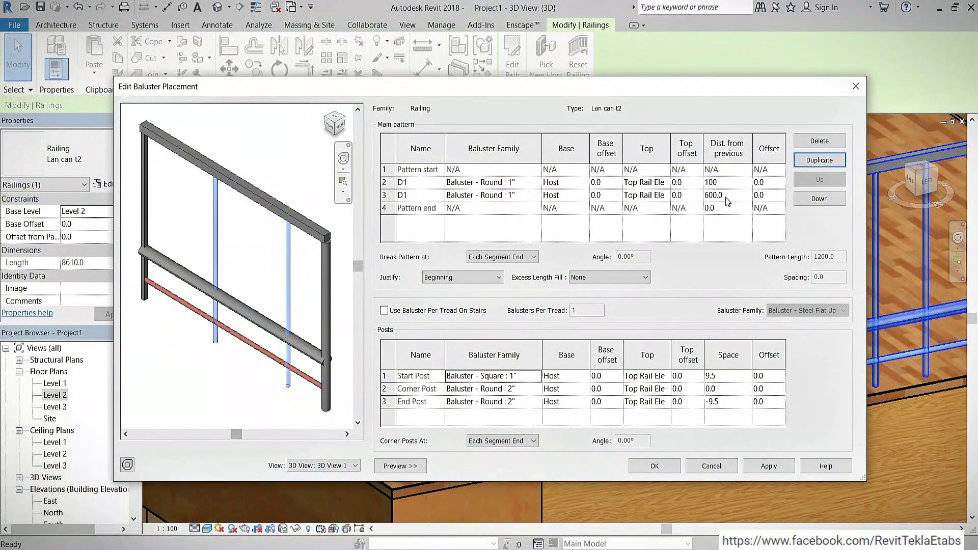
left_click(718, 195)
type("150")
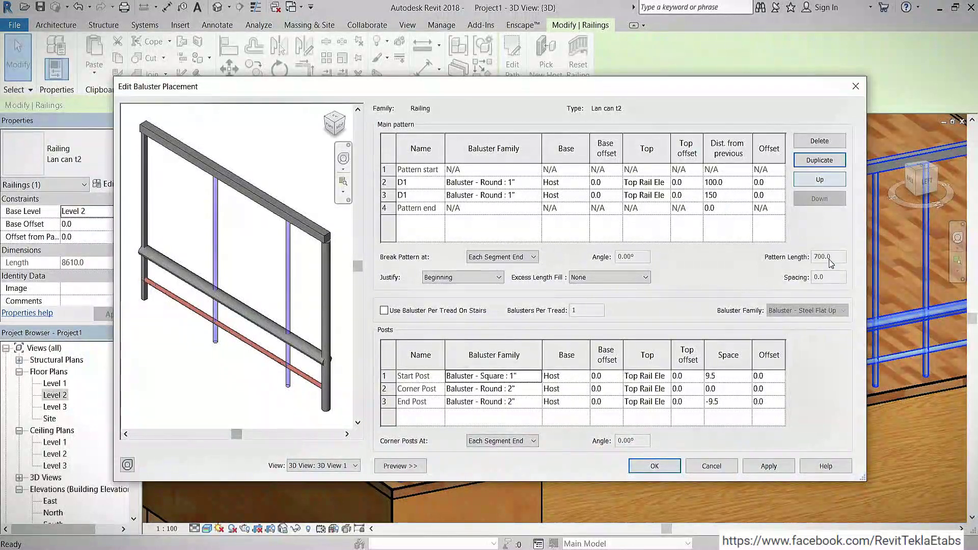
left_click(779, 466)
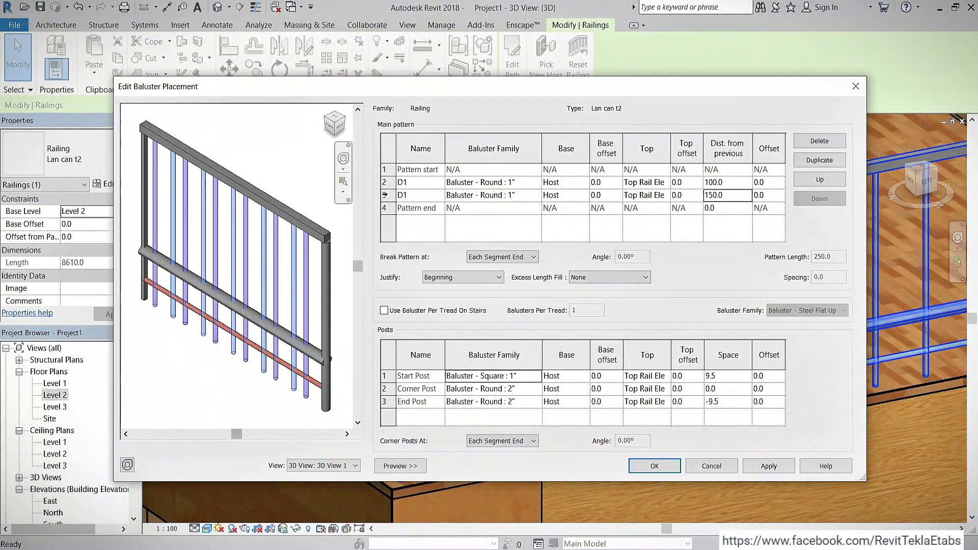
left_click(384, 195)
Delete the second D1 row and set the remaining D1 to 200 from previous, checking the preview.
left_click(820, 141)
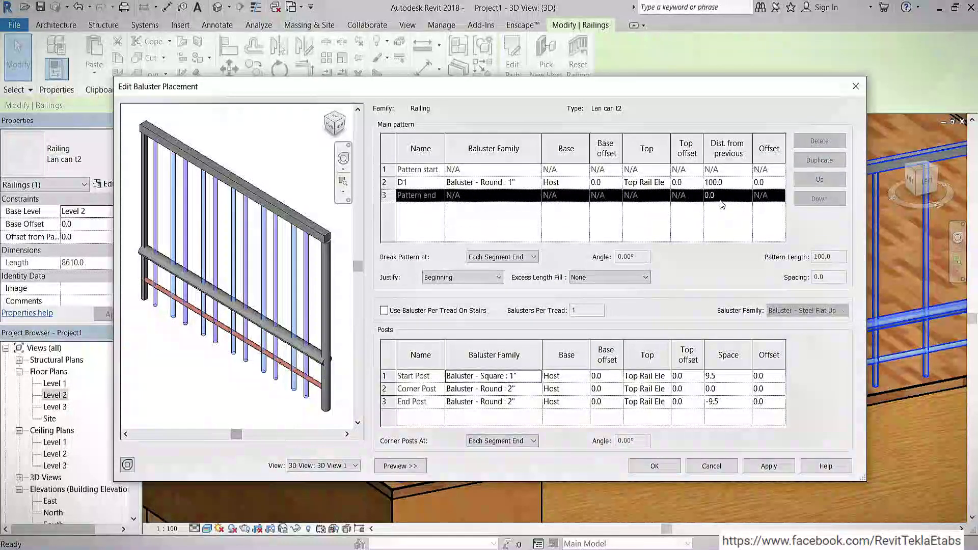
left_click(728, 182)
type("2")
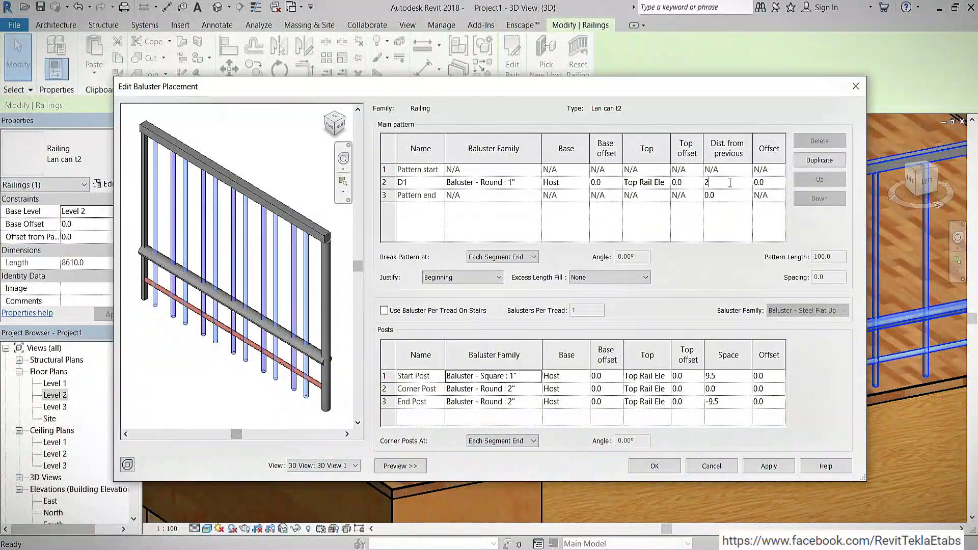
key("BackSpace")
key("BackSpace")
type("00")
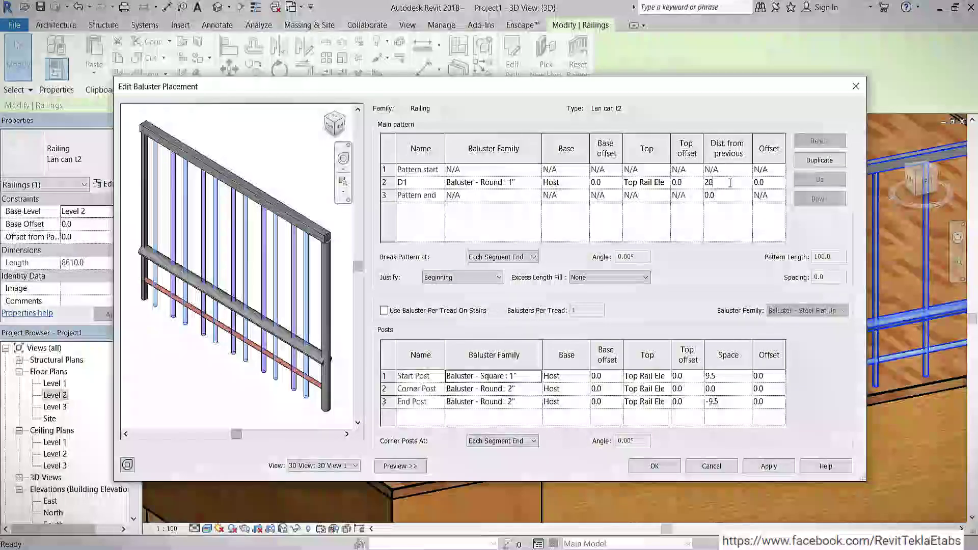
left_click(775, 468)
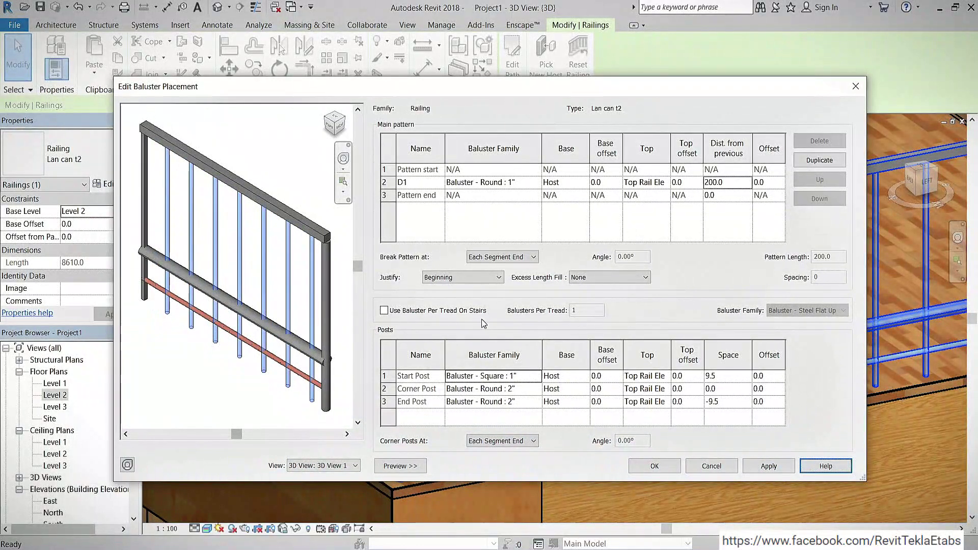
left_click(588, 276)
scroll(244, 336, "down", 2)
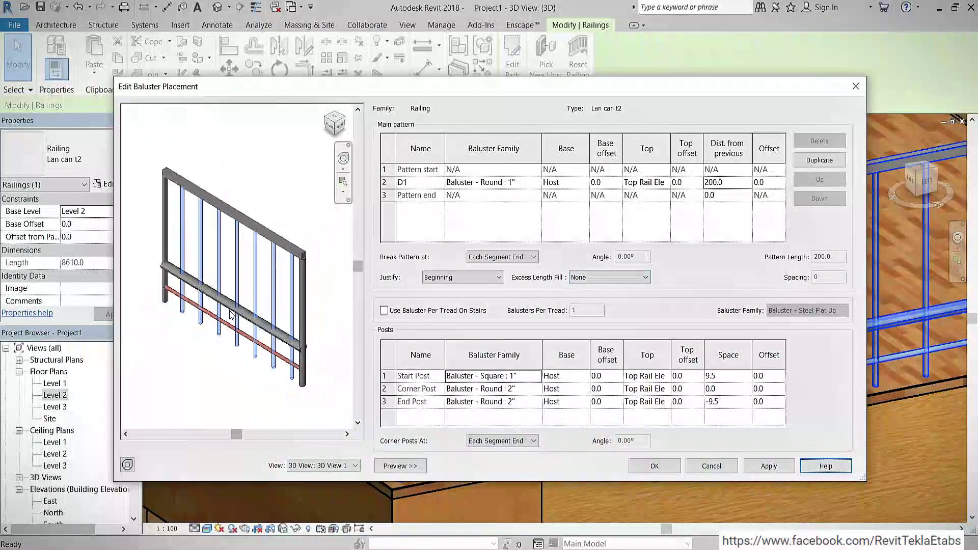
mouse_move(285, 367)
middle_mouse_down("shift")
mouse_move(324, 375)
mouse_move(320, 318)
middle_mouse_up("shift")
scroll(300, 301, "up", 2)
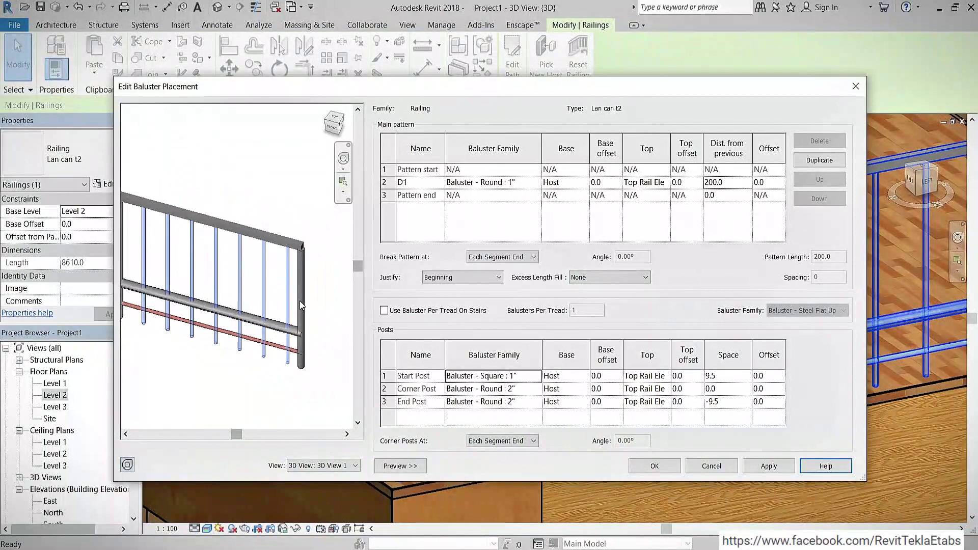
scroll(300, 301, "down", 1)
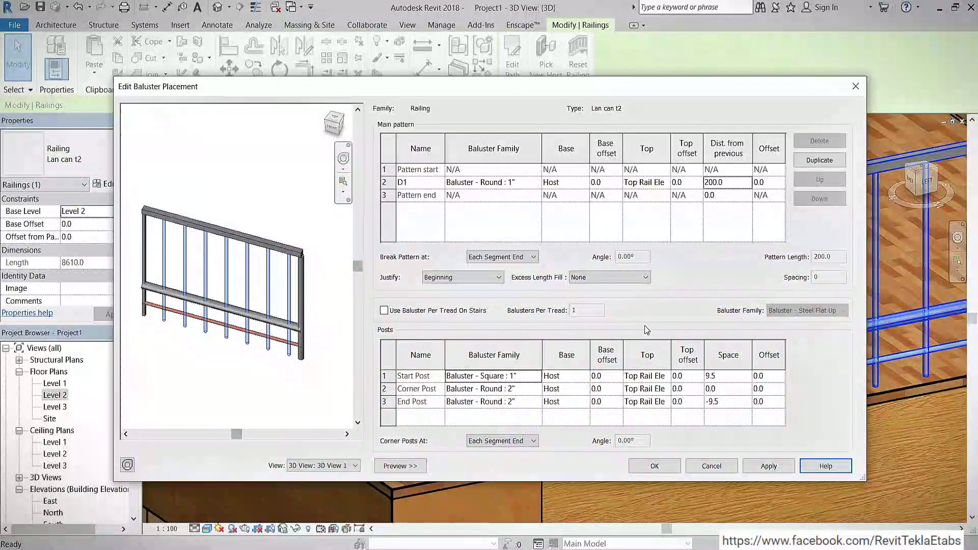
left_click(611, 277)
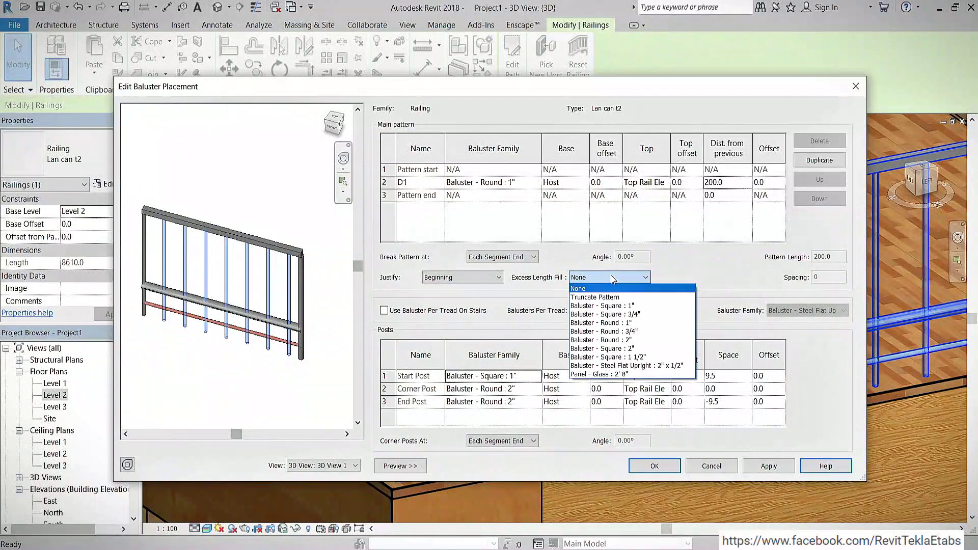
left_click(645, 365)
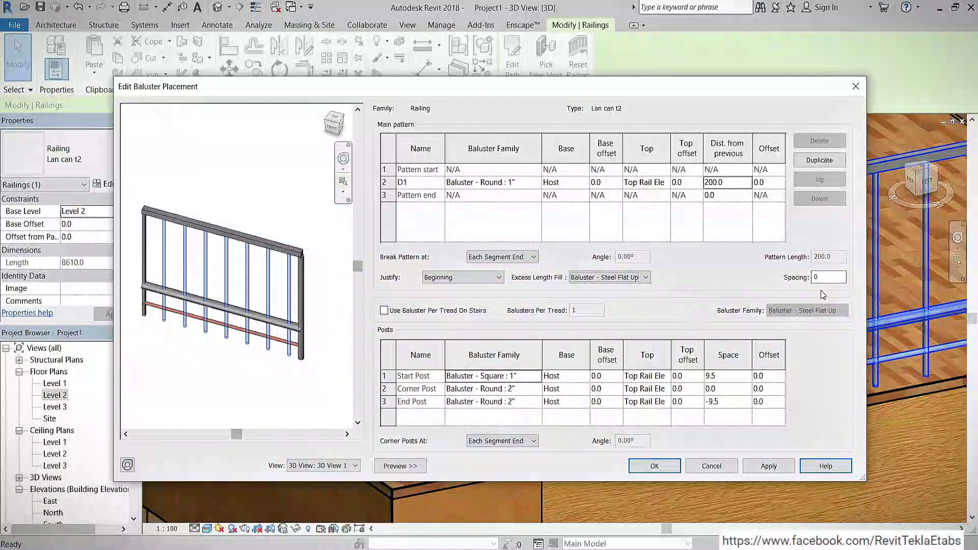
double_click(826, 276)
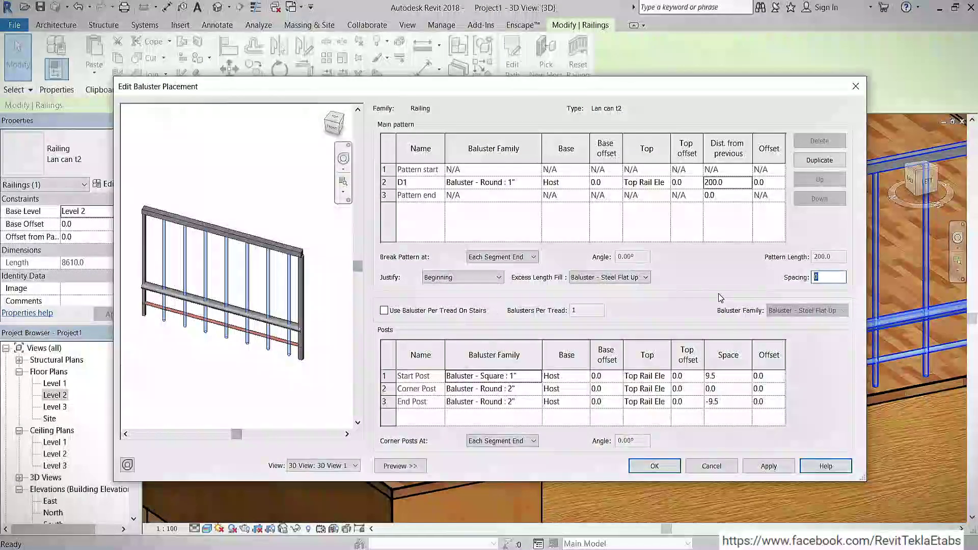
type("20")
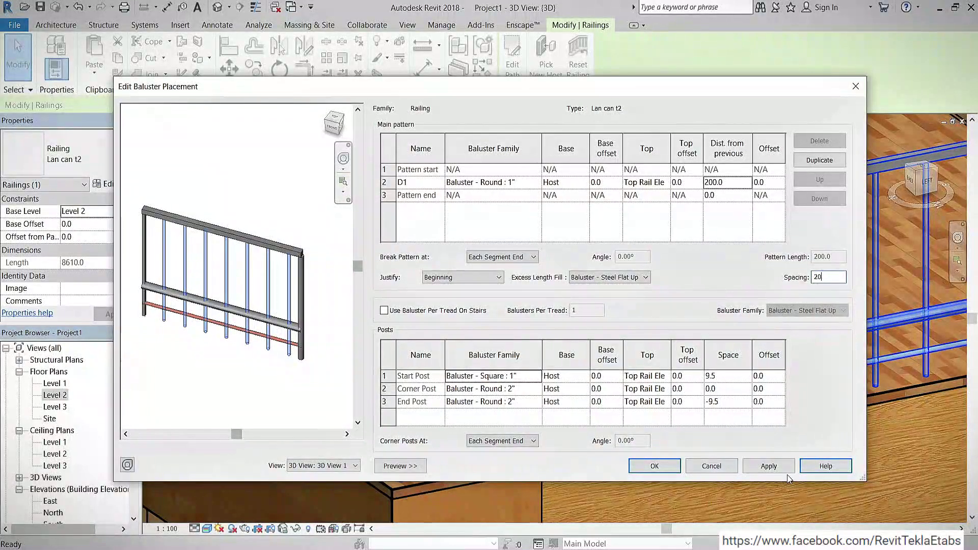
left_click(768, 466)
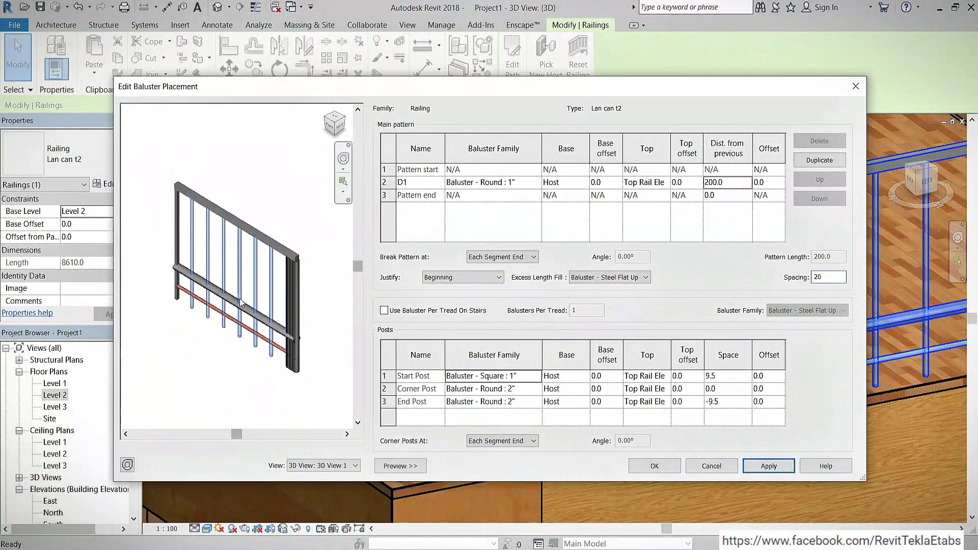
scroll(241, 350, "down", 2)
scroll(241, 350, "up", 2)
scroll(264, 326, "up", 1)
scroll(284, 305, "up", 1)
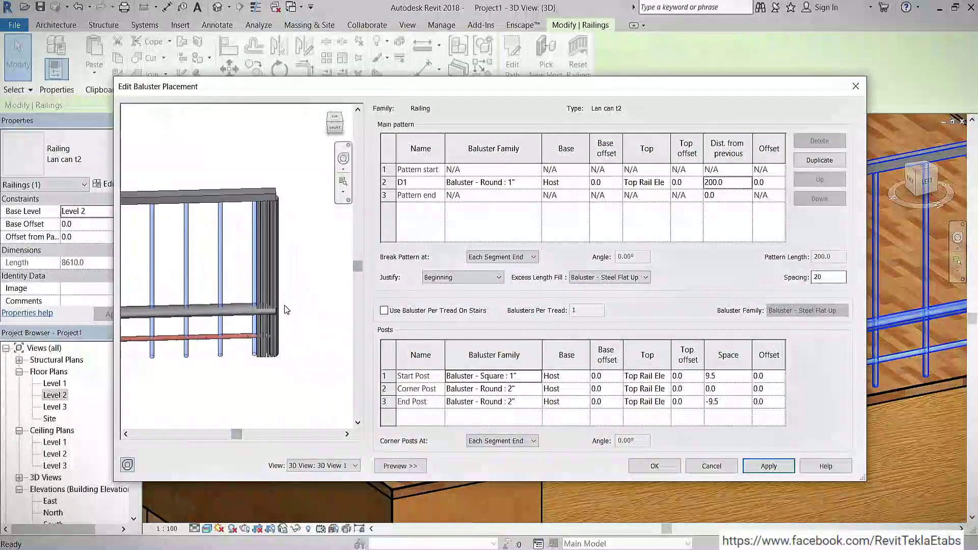
scroll(264, 372, "up", 2)
scroll(242, 359, "up", 2)
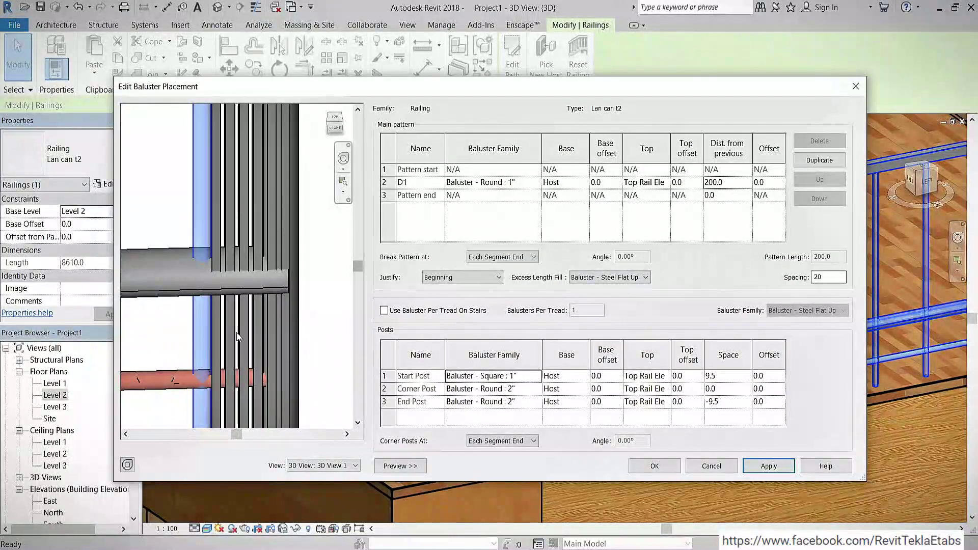
scroll(255, 337, "down", 3)
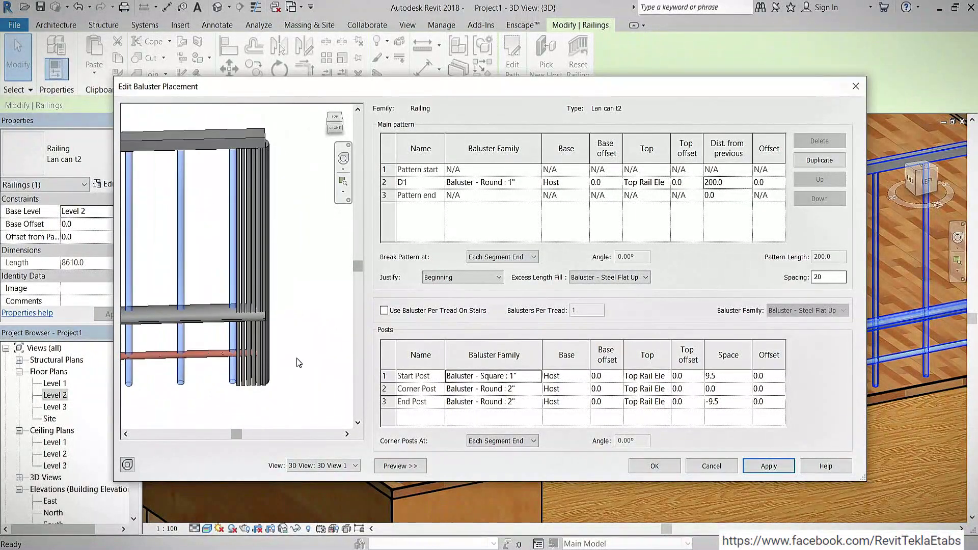
middle_click_drag(298, 362, 304, 245, "shift")
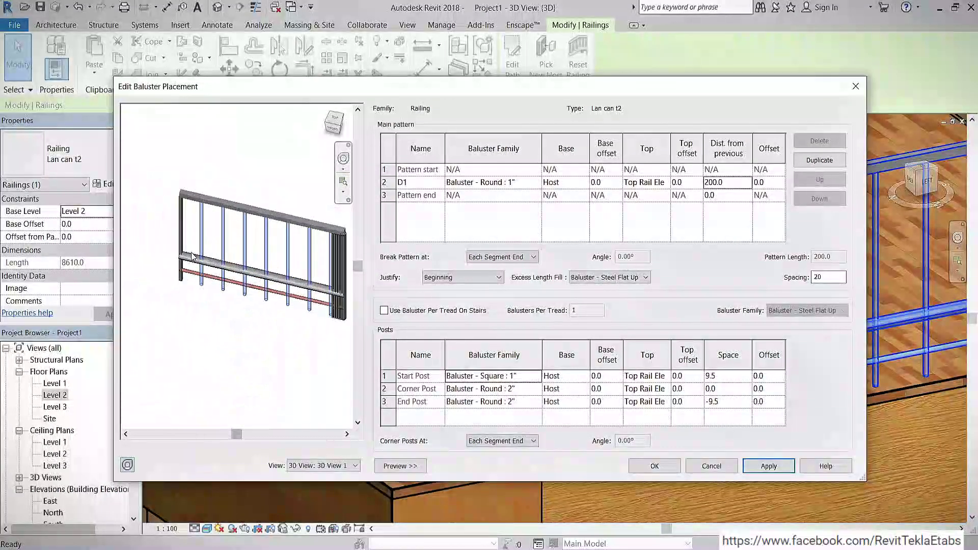
left_click_drag(837, 281, 814, 283)
type("0")
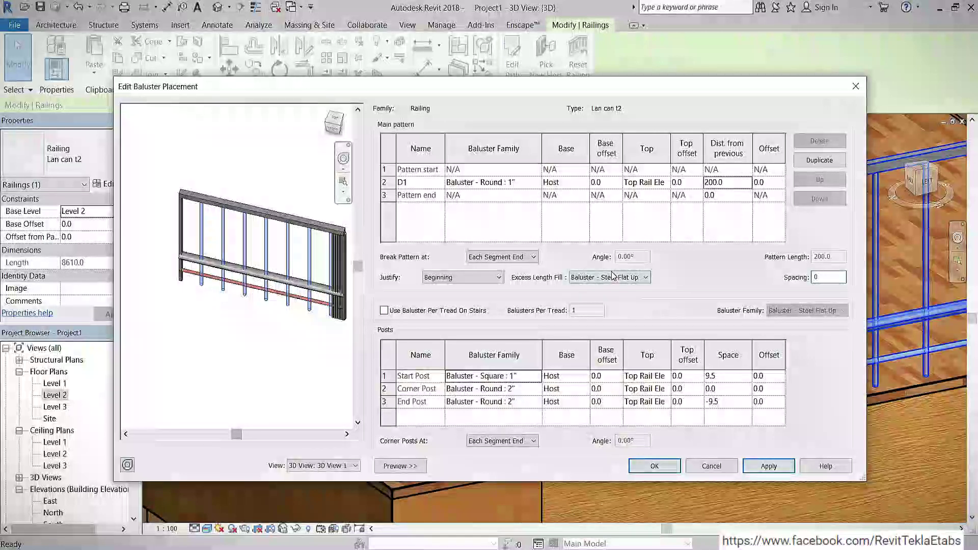
left_click(645, 277)
left_click(586, 286)
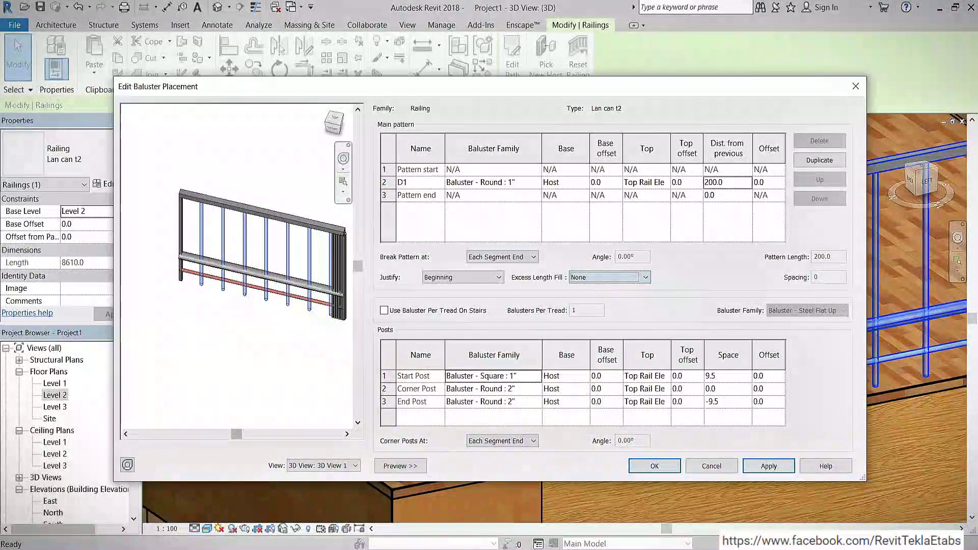
left_click(761, 467)
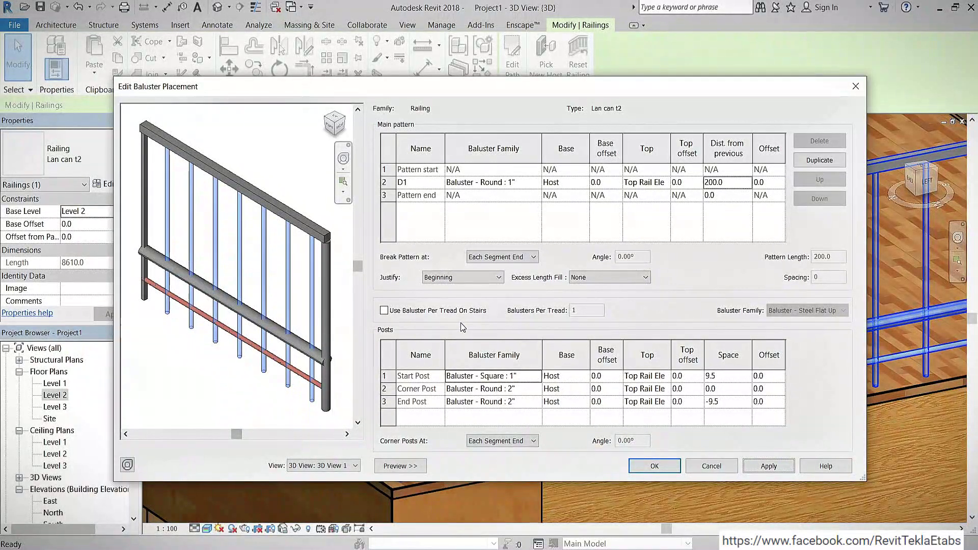
key("Tab")
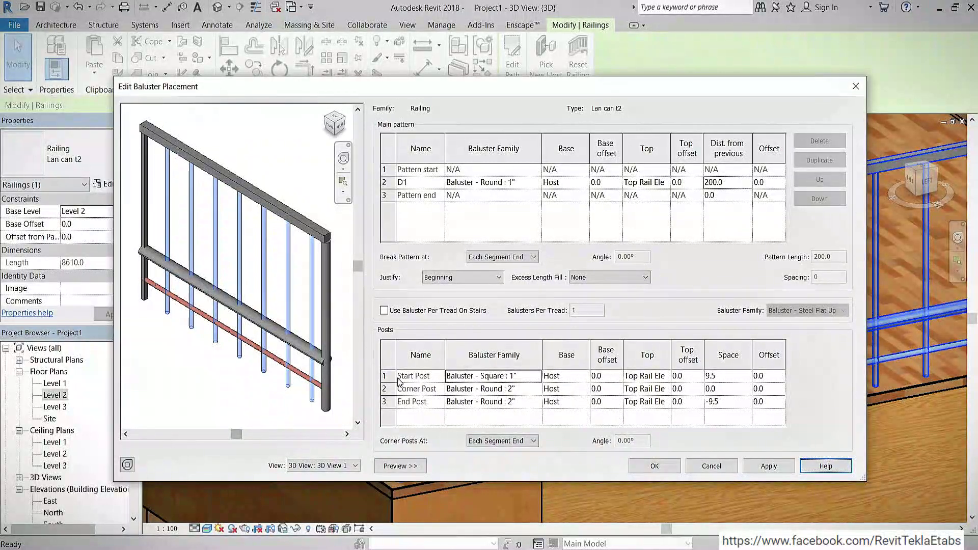
Check the Square 1" start post and Round 2" corner post families, glancing at the 3D model.
left_click(475, 378)
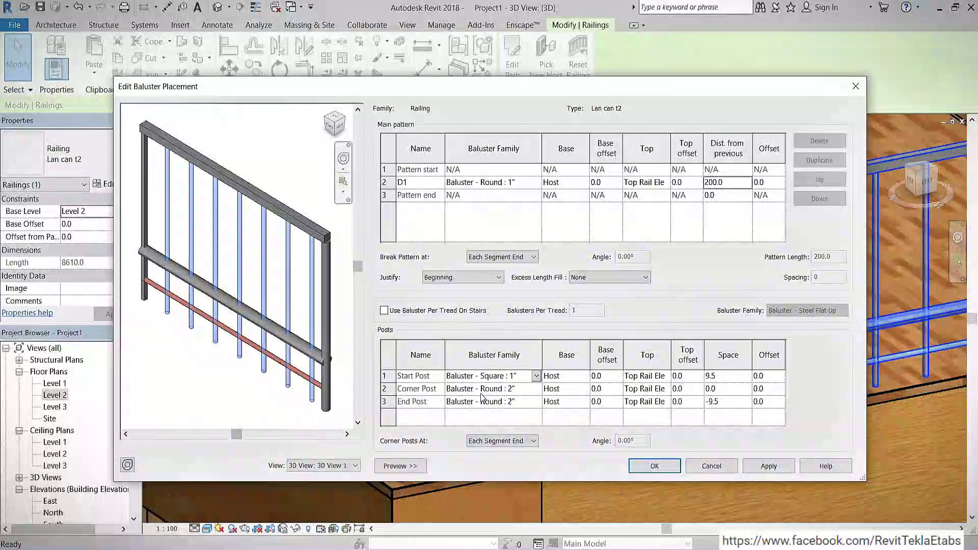
left_click(483, 389)
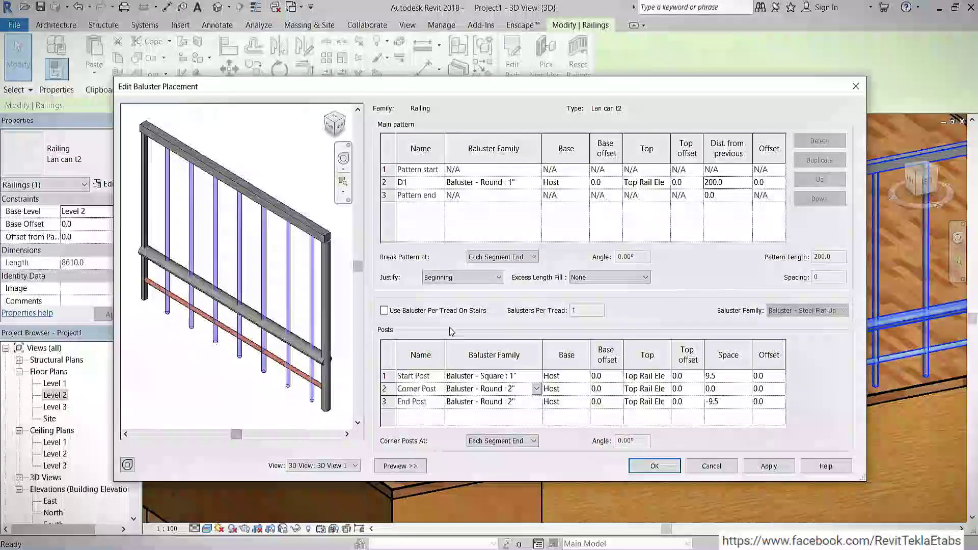
left_click_drag(659, 88, 423, 369)
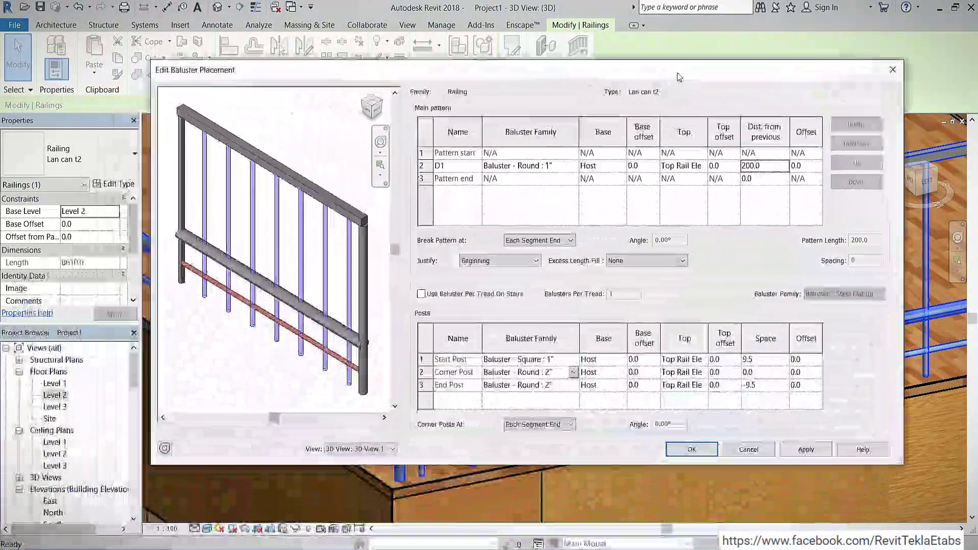
left_click_drag(412, 369, 671, 84)
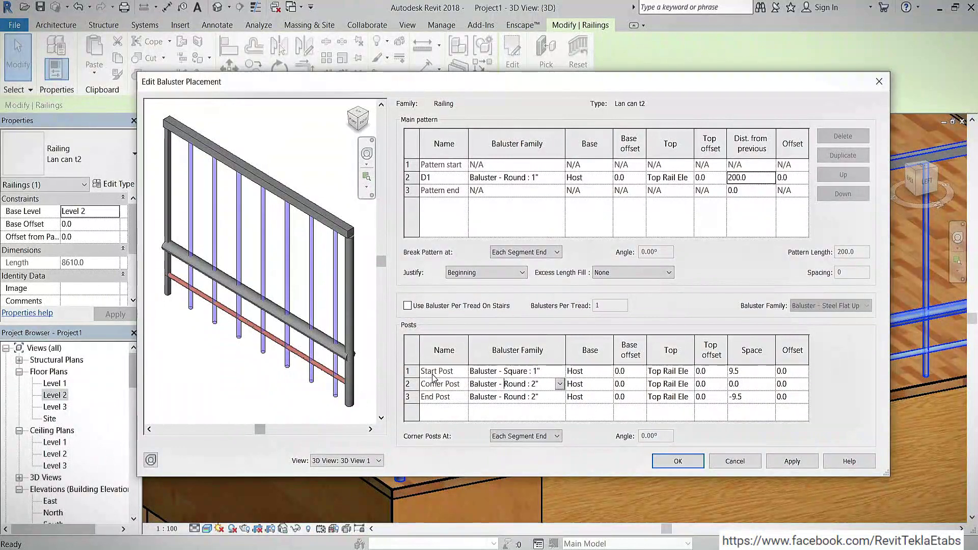
Highlight the start and end posts in the preview, zooming in to inspect them.
left_click(515, 375)
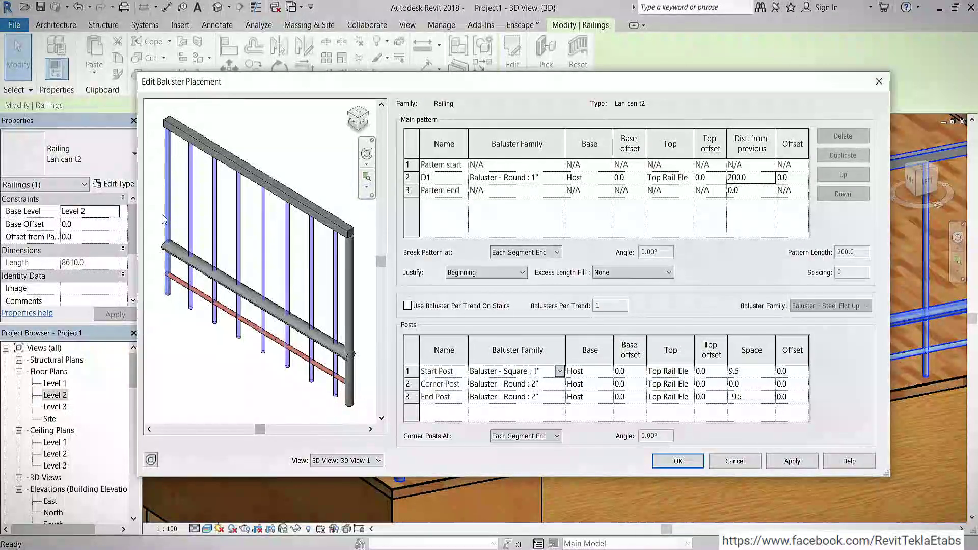
scroll(166, 194, "up", 3)
scroll(185, 233, "down", 1)
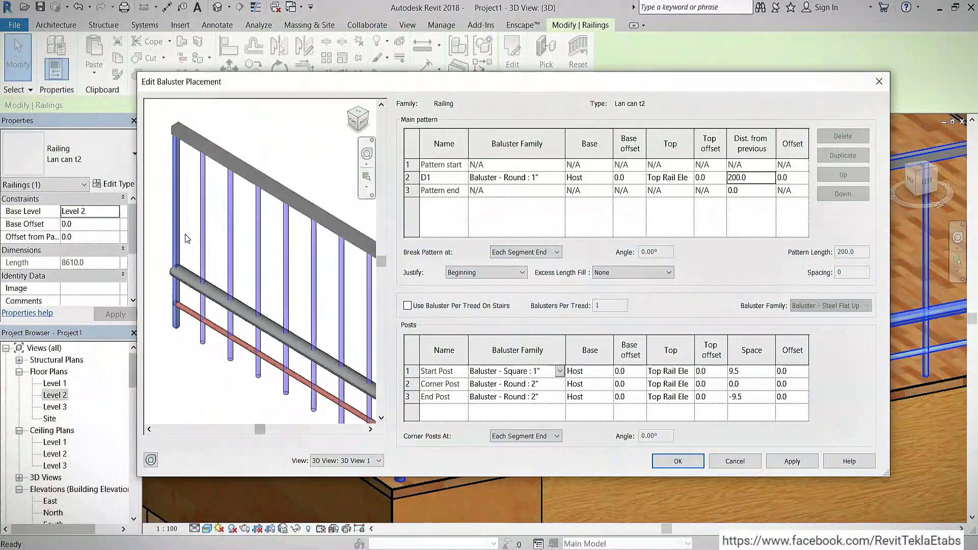
scroll(185, 234, "down", 1)
scroll(185, 234, "down", 1)
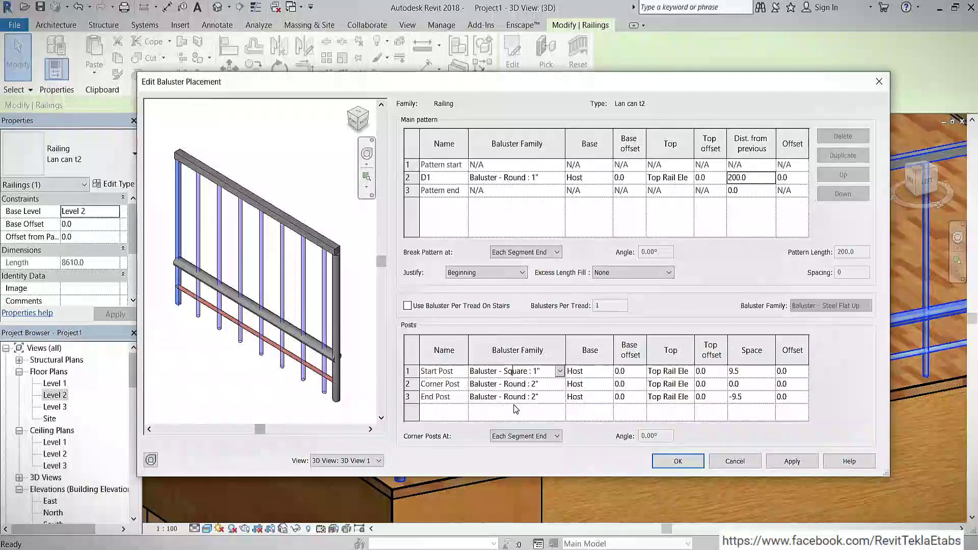
left_click(510, 398)
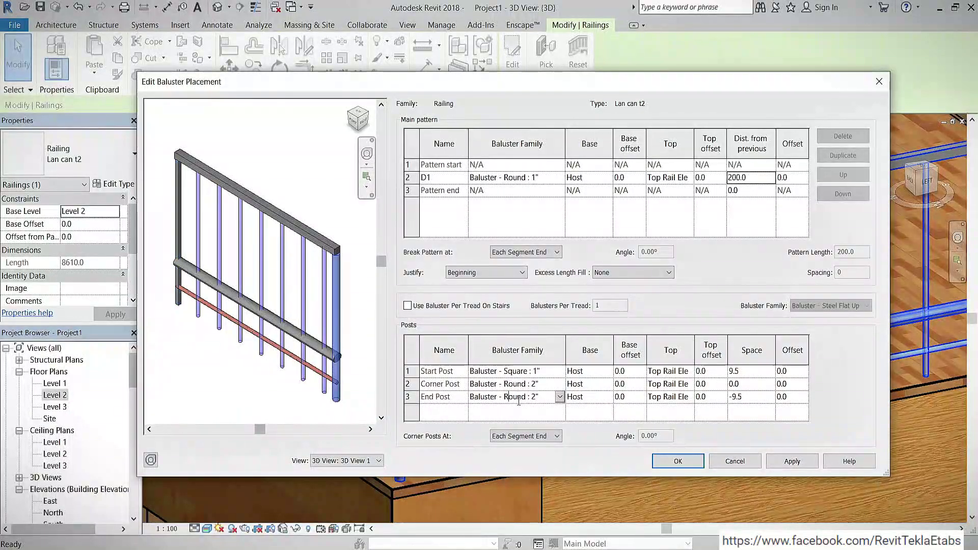
scroll(300, 362, "up", 1)
scroll(303, 361, "up", 1)
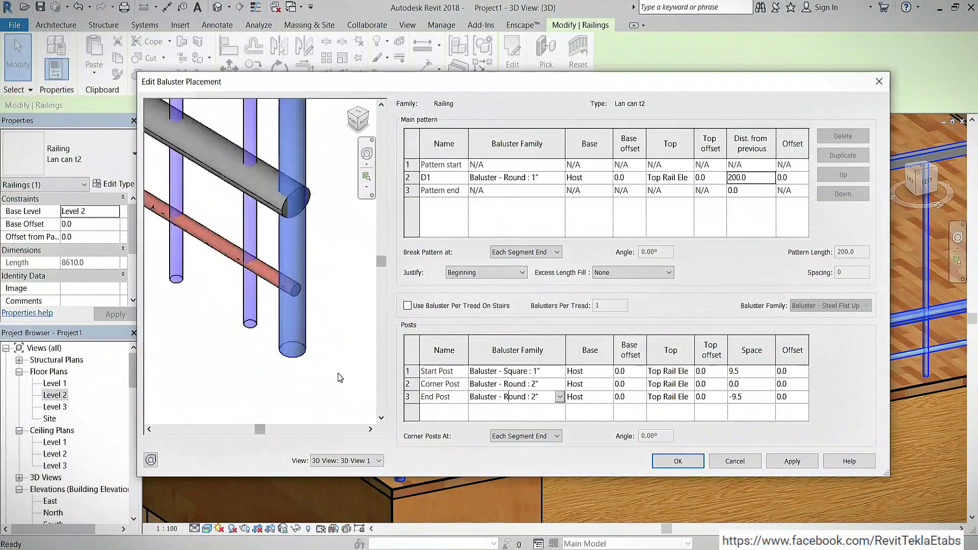
scroll(303, 360, "up", 2)
scroll(303, 361, "down", 1)
scroll(304, 394, "down", 1)
scroll(304, 394, "down", 2)
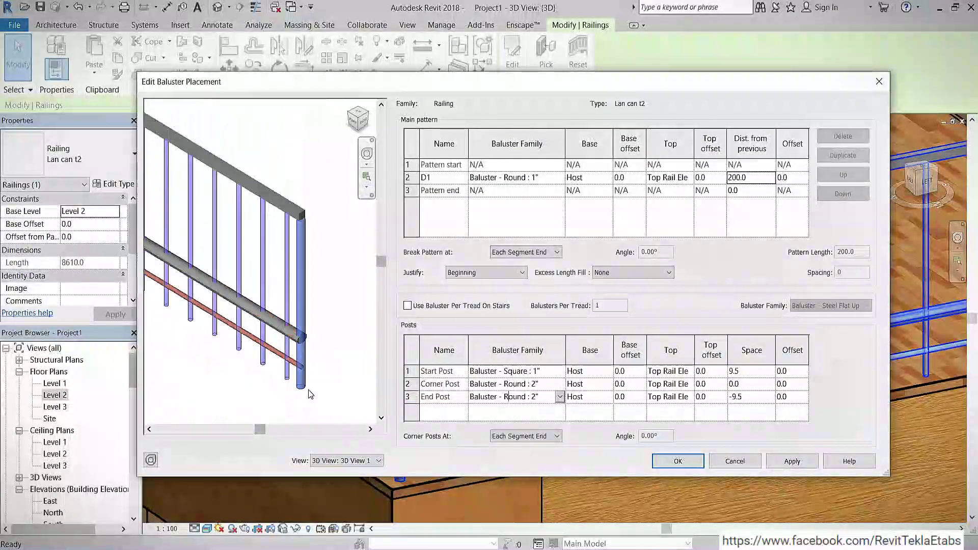
scroll(308, 393, "down", 1)
scroll(308, 393, "up", 2)
scroll(305, 362, "down", 1)
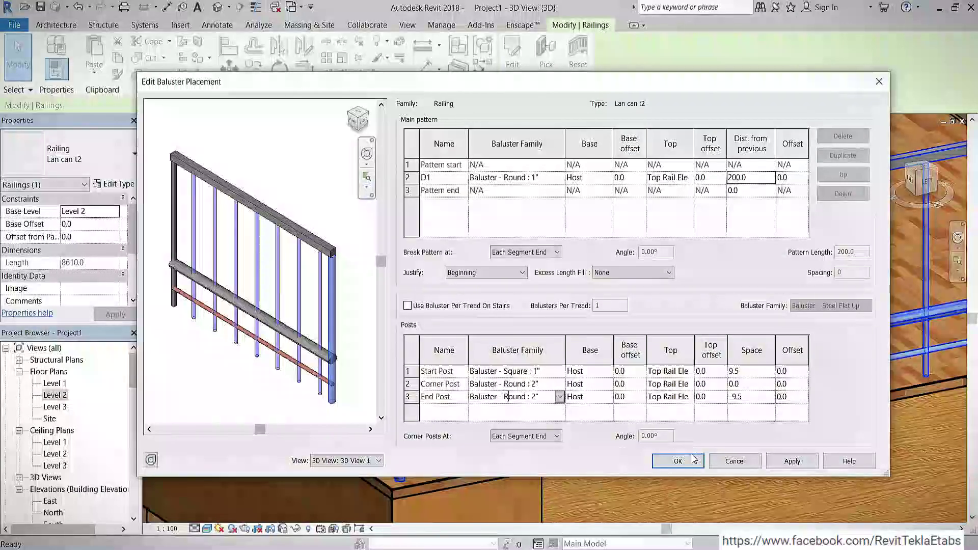
Apply the post changes and accept both the Edit Baluster Placement and Type Properties dialogs.
left_click(792, 461)
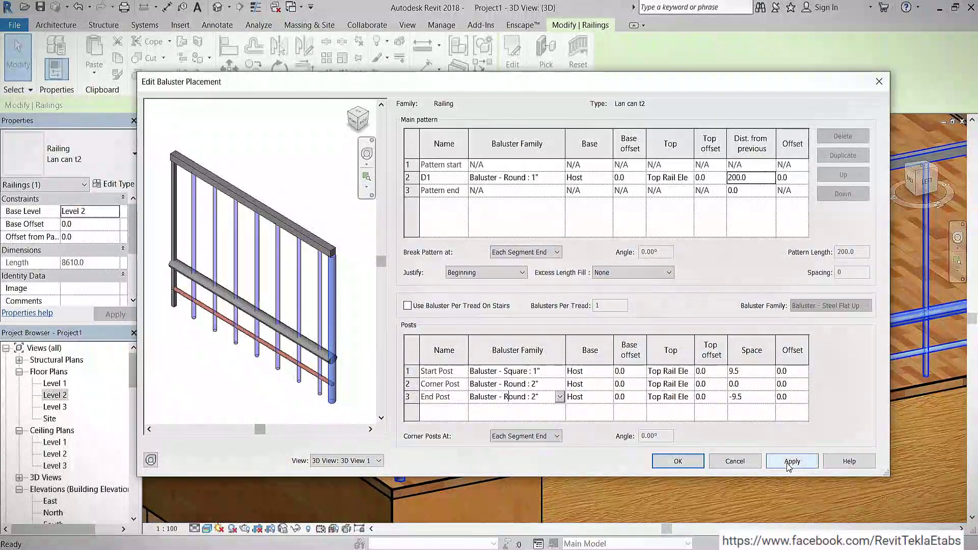
left_click(678, 461)
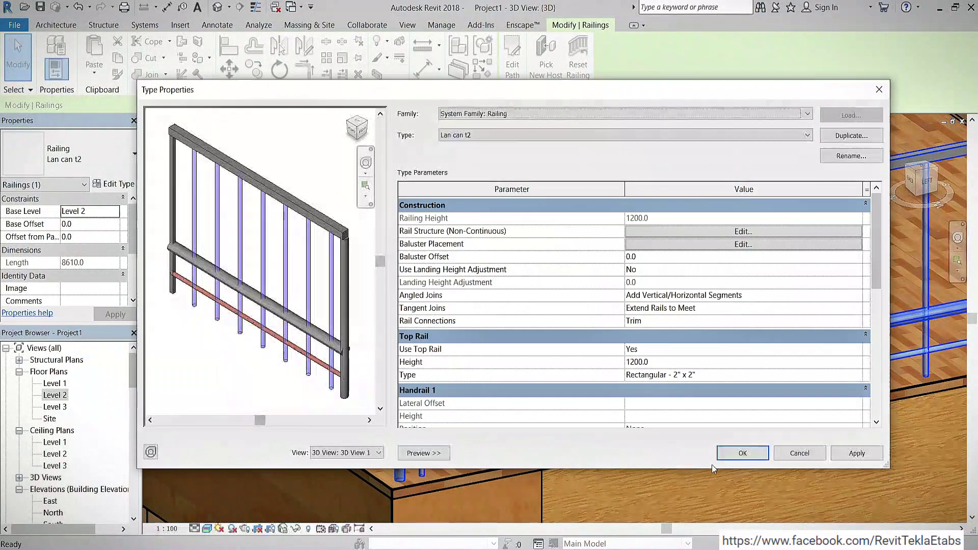
left_click(727, 456)
Zoom around the updated balcony railing in the 3D view and select it.
scroll(668, 460, "down", 4)
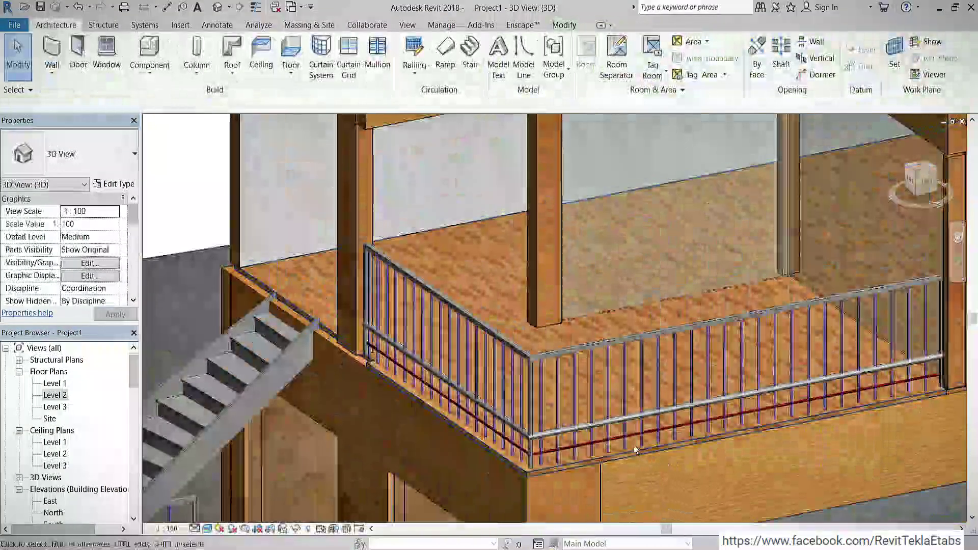
scroll(362, 259, "up", 3)
scroll(369, 310, "up", 3)
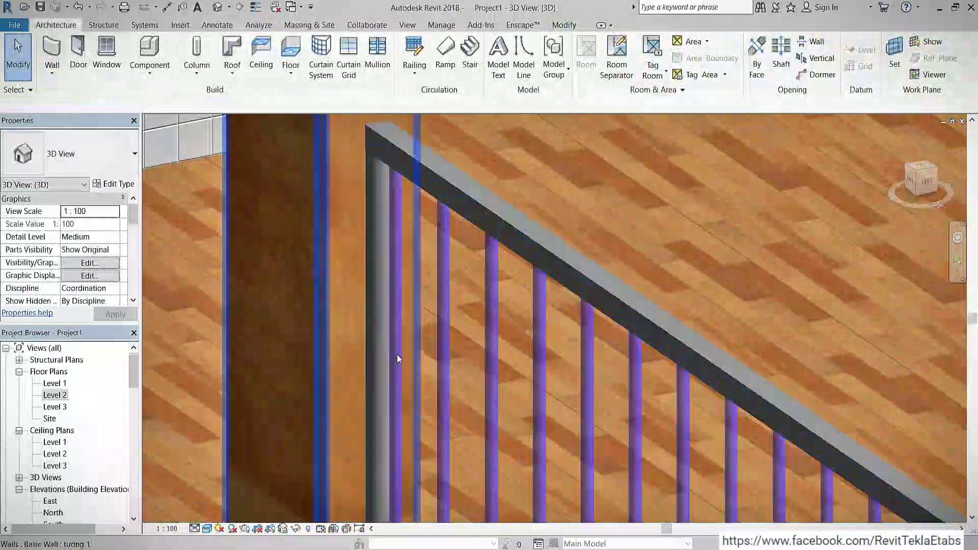
scroll(311, 256, "down", 3)
scroll(311, 256, "down", 2)
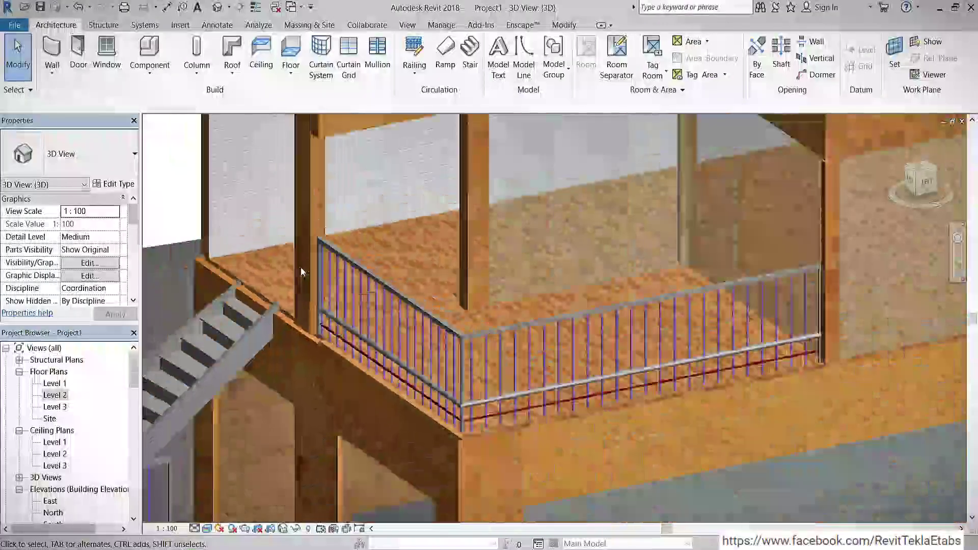
scroll(853, 353, "up", 4)
scroll(853, 352, "up", 3)
scroll(815, 407, "up", 2)
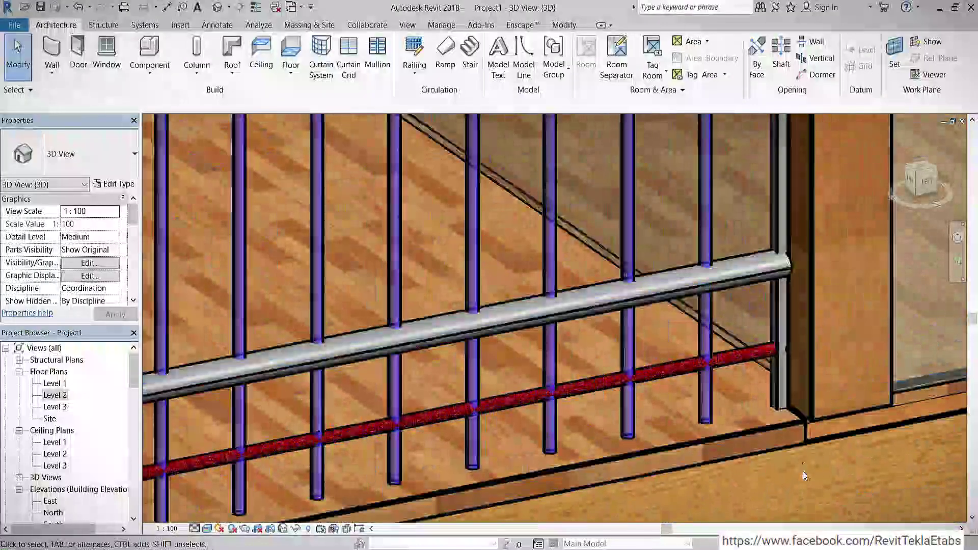
scroll(803, 471, "up", 2)
scroll(779, 352, "down", 2)
scroll(853, 351, "down", 3)
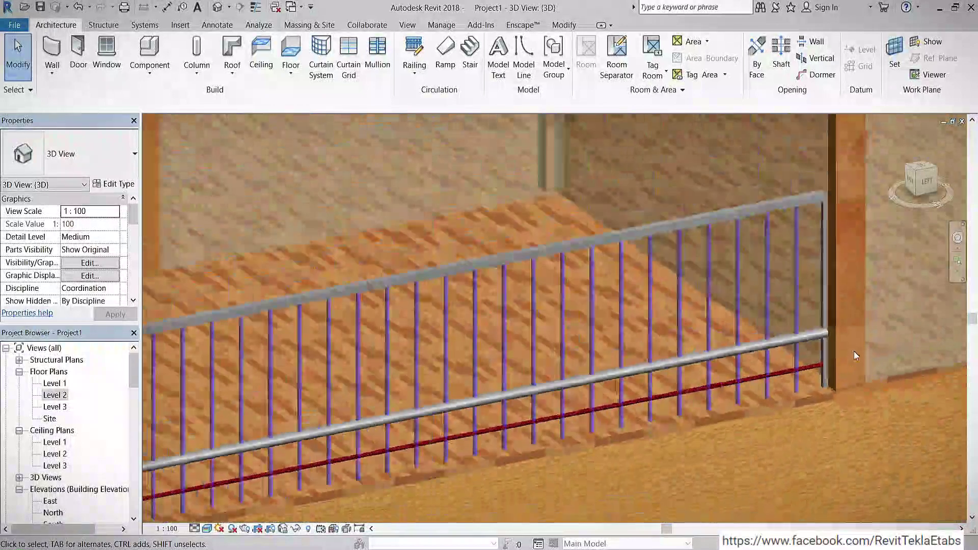
scroll(696, 410, "down", 3)
scroll(532, 418, "up", 5)
scroll(531, 418, "up", 2)
scroll(515, 430, "up", 2)
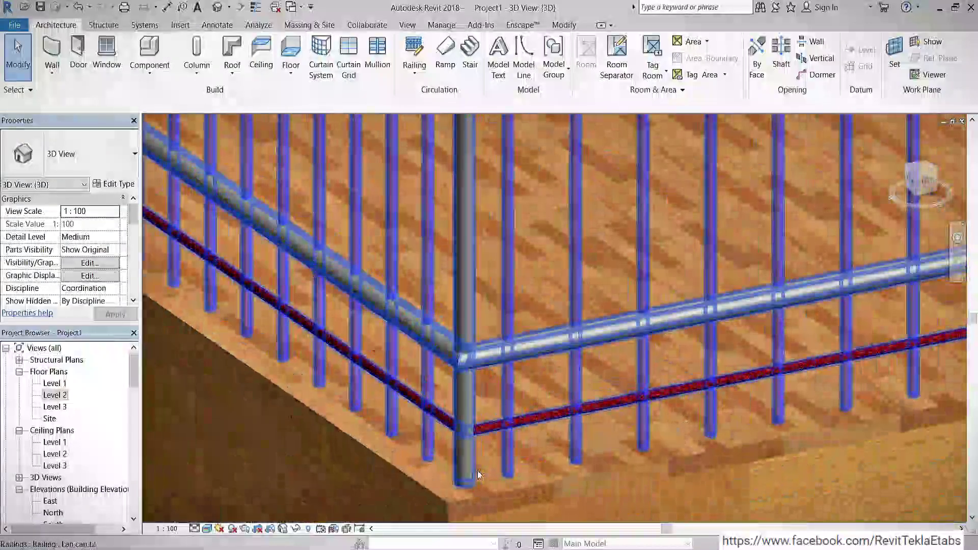
scroll(478, 469, "up", 1)
scroll(469, 480, "down", 4)
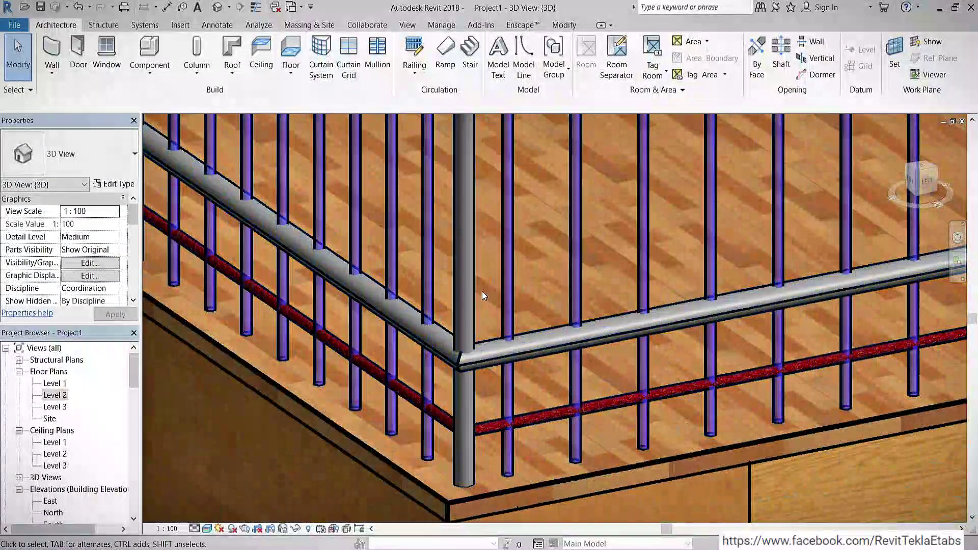
scroll(435, 428, "up", 4)
scroll(436, 428, "down", 4)
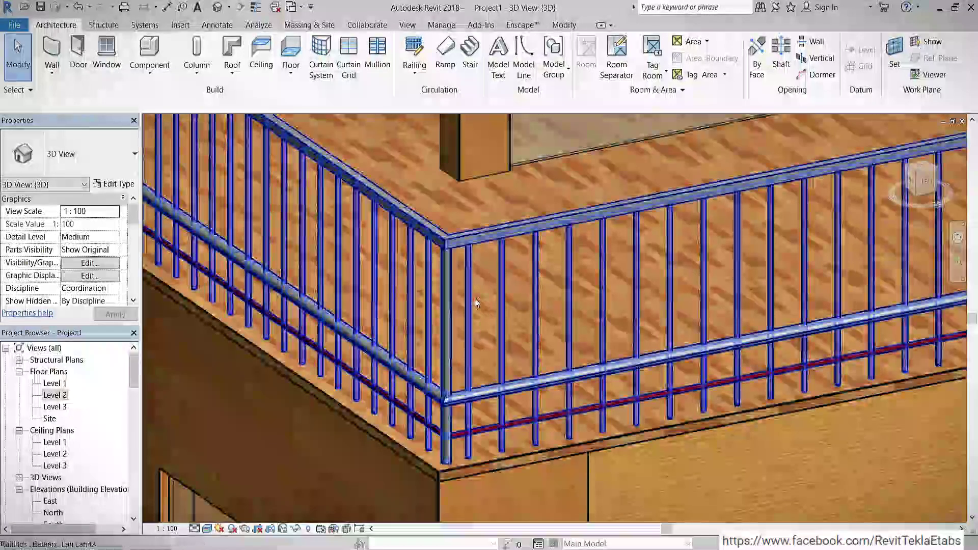
scroll(471, 303, "up", 2)
left_click(472, 303)
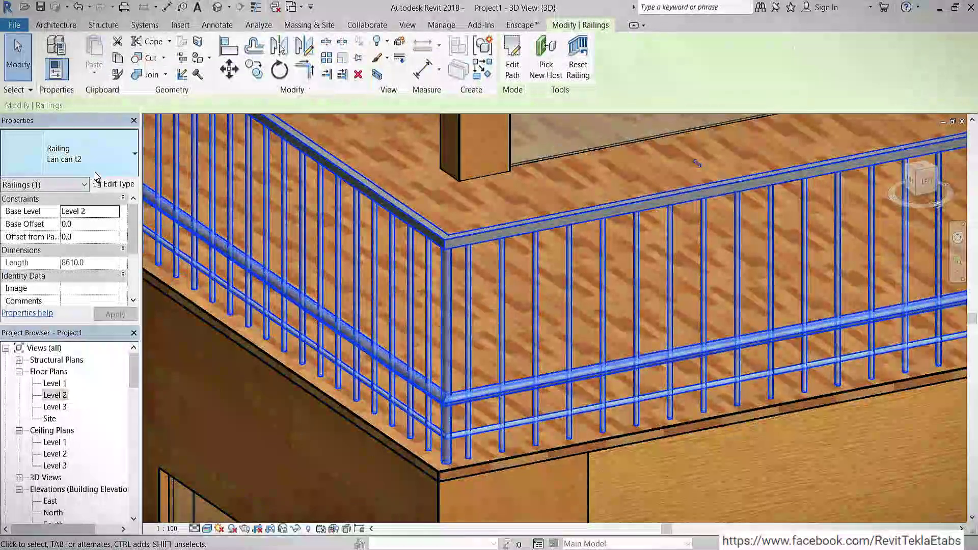
In the railing type's baluster placement, set the Corner Post family to Baluster - Steel Flat Upright.
left_click(109, 186)
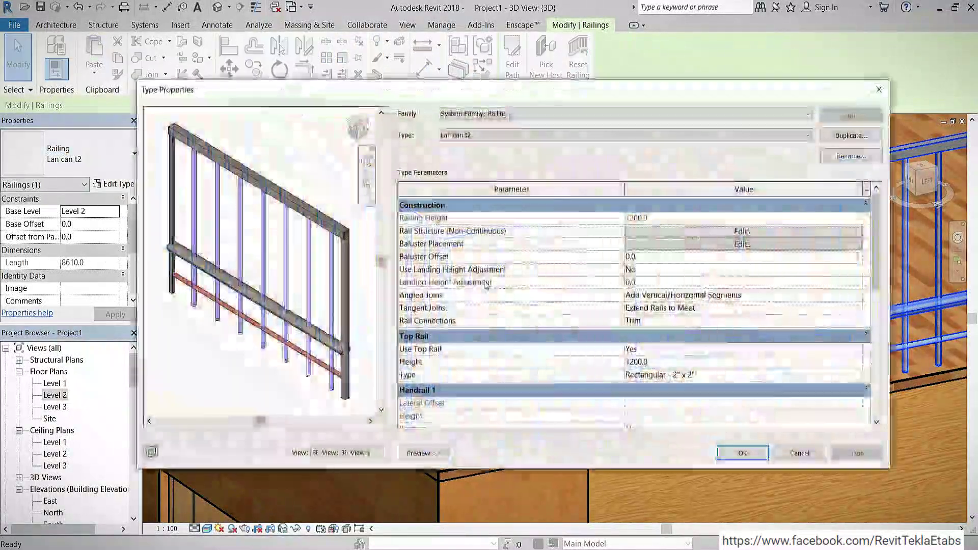
left_click(720, 244)
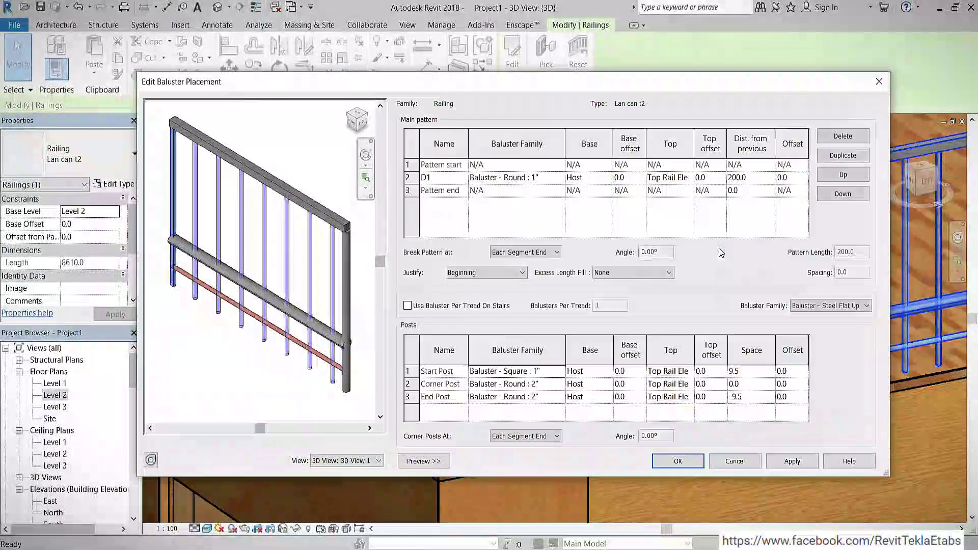
left_click(560, 384)
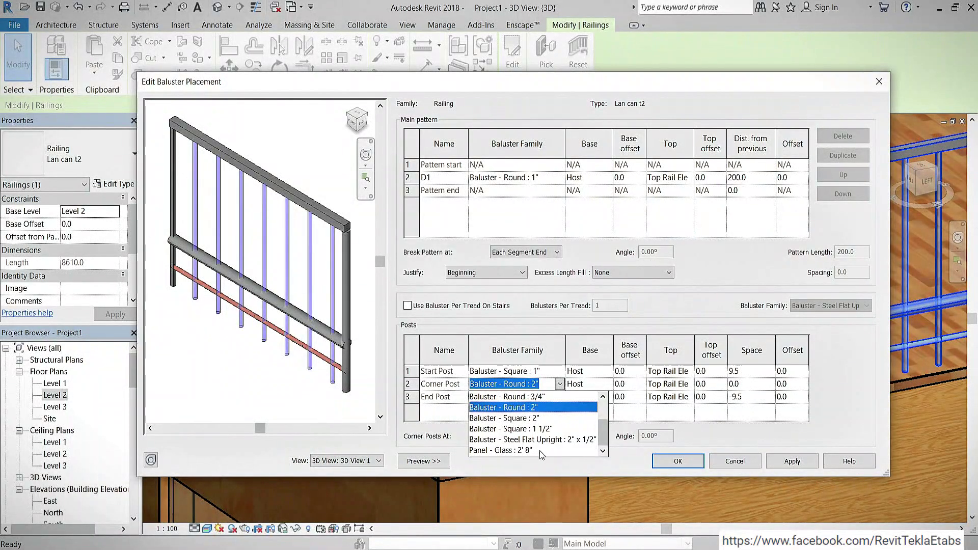
left_click(535, 439)
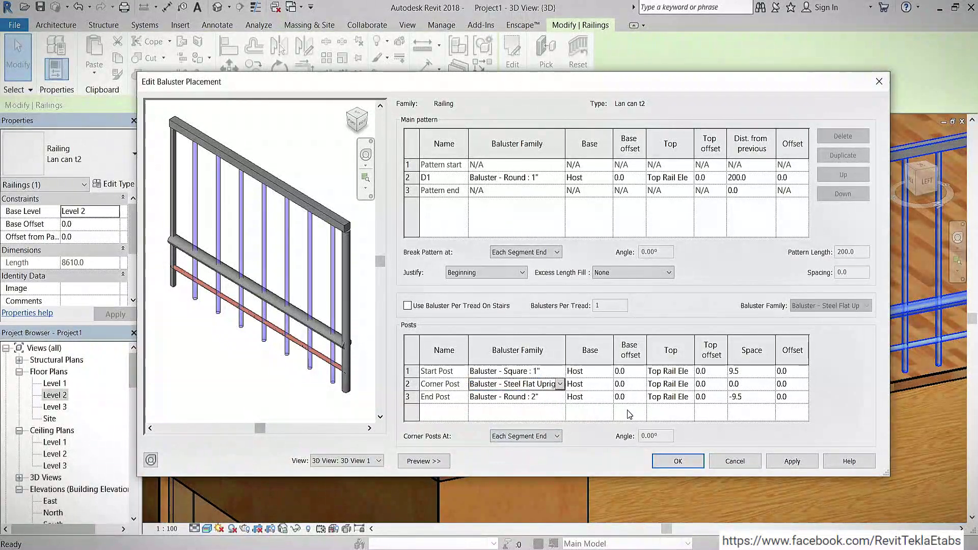
key("Tab")
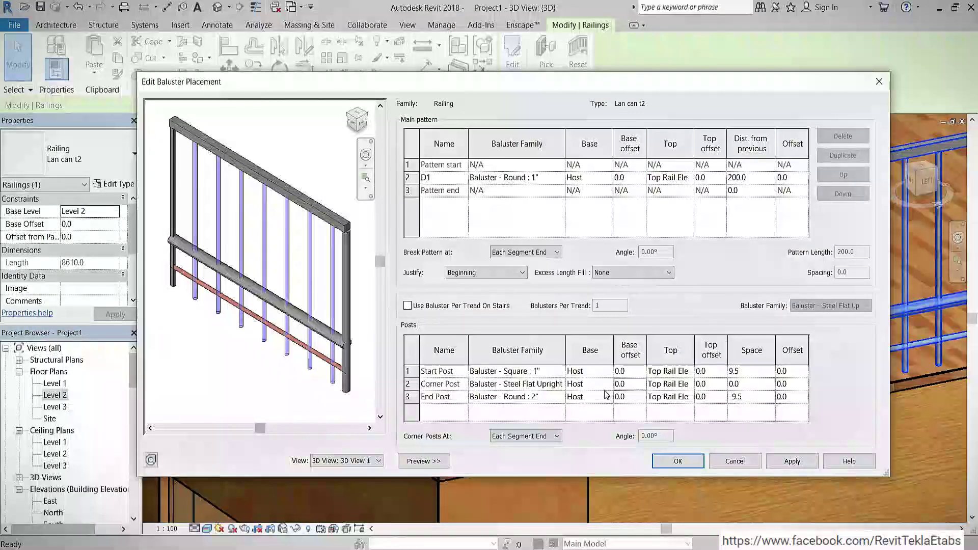
left_click(608, 385)
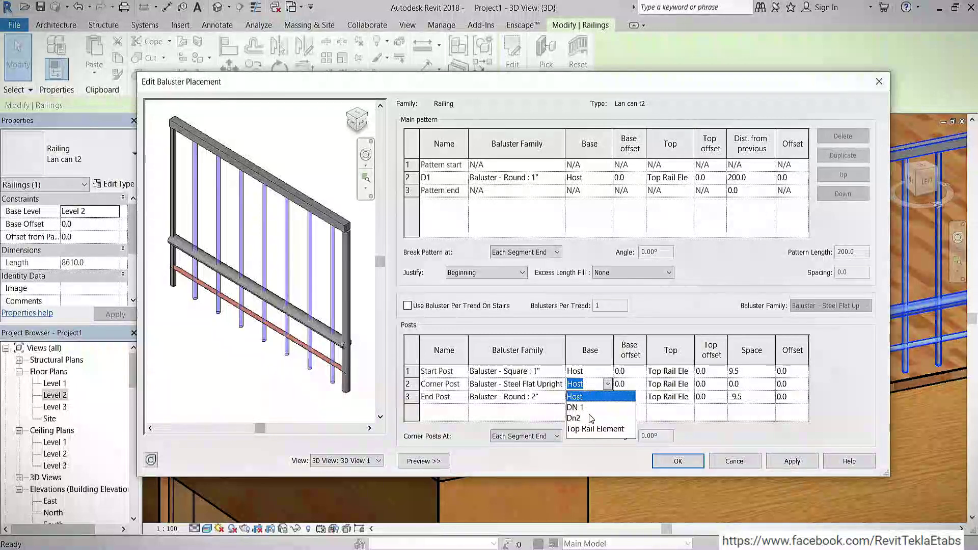
left_click(735, 439)
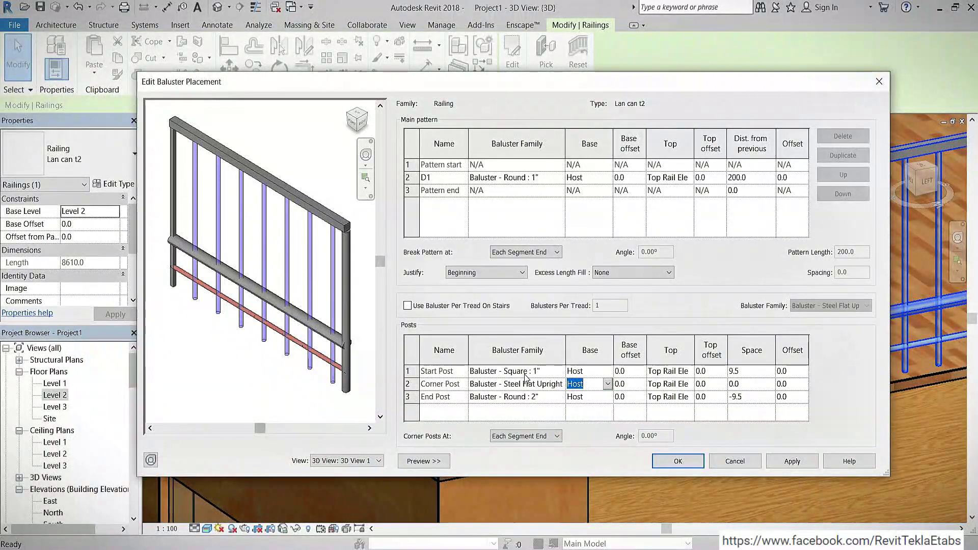
left_click(609, 372)
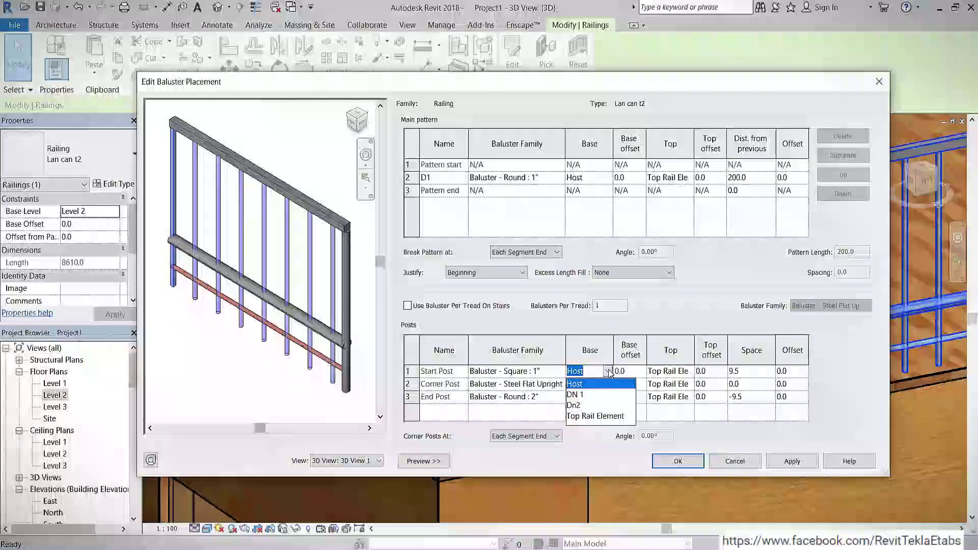
left_click(584, 394)
left_click(793, 461)
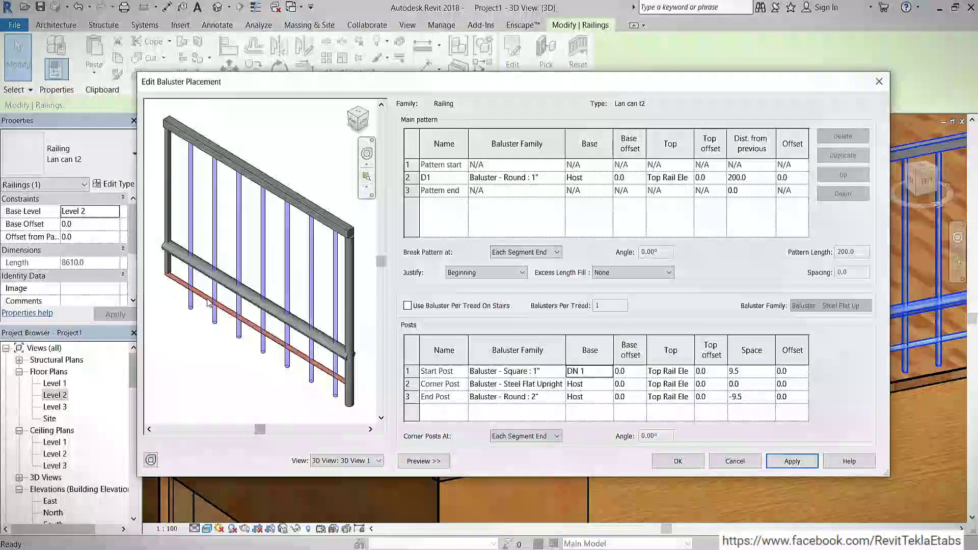
left_click(611, 403)
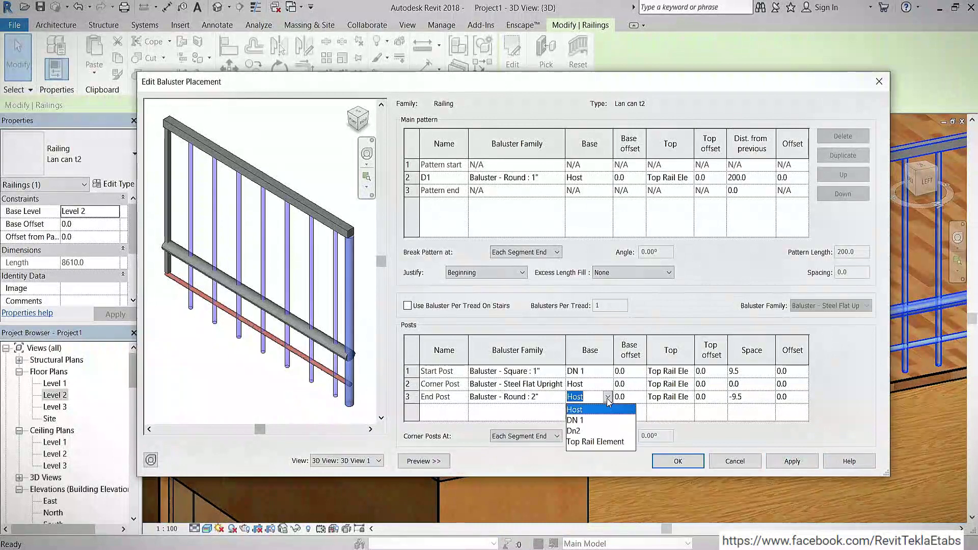
left_click(580, 418)
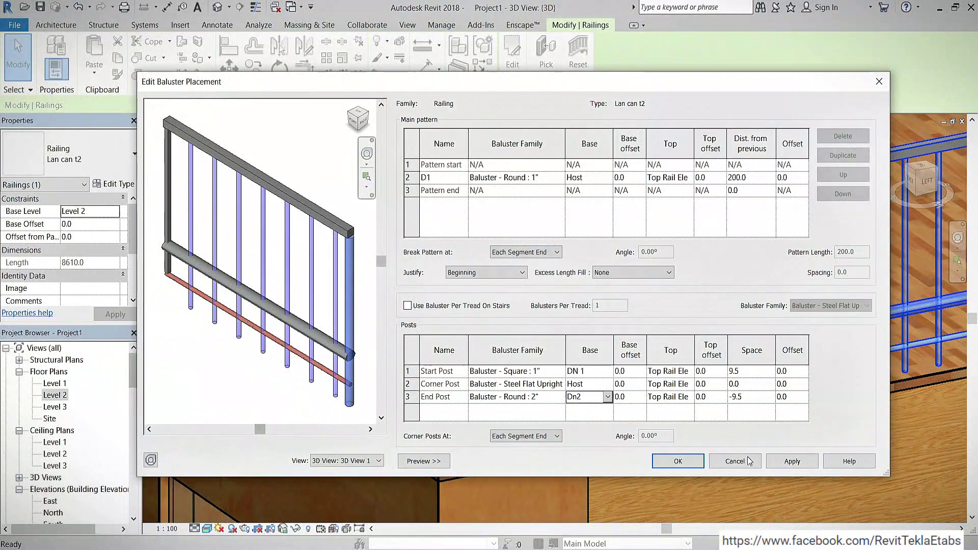
left_click(791, 461)
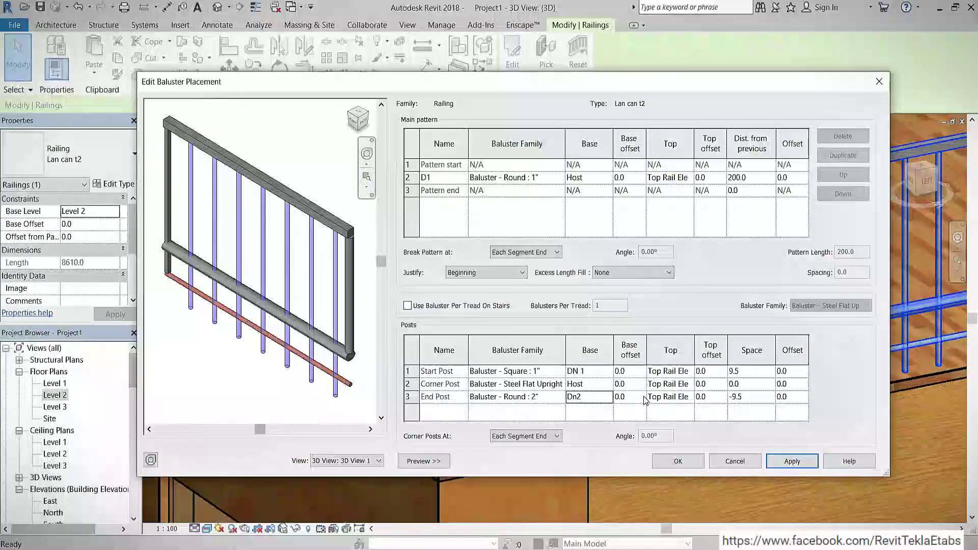
left_click(601, 371)
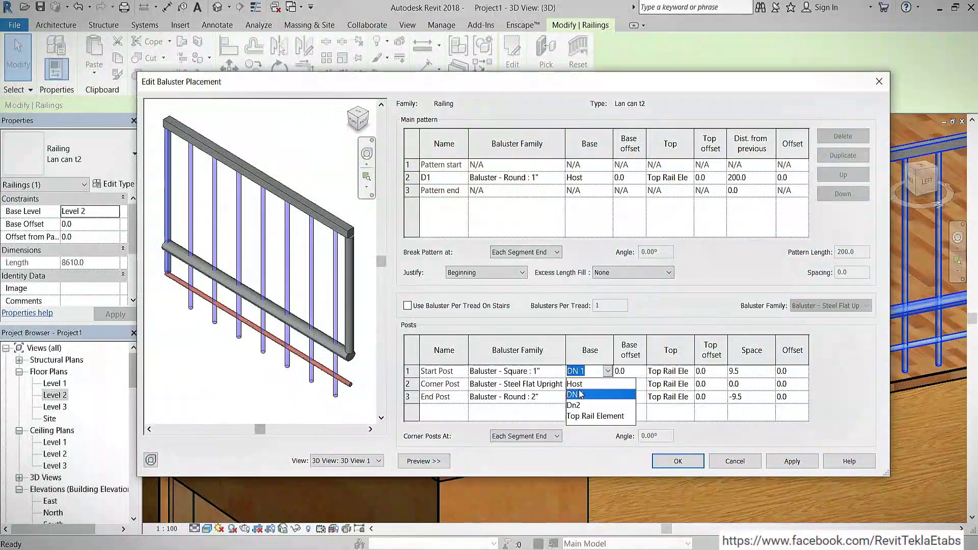
left_click(578, 385)
left_click(608, 397)
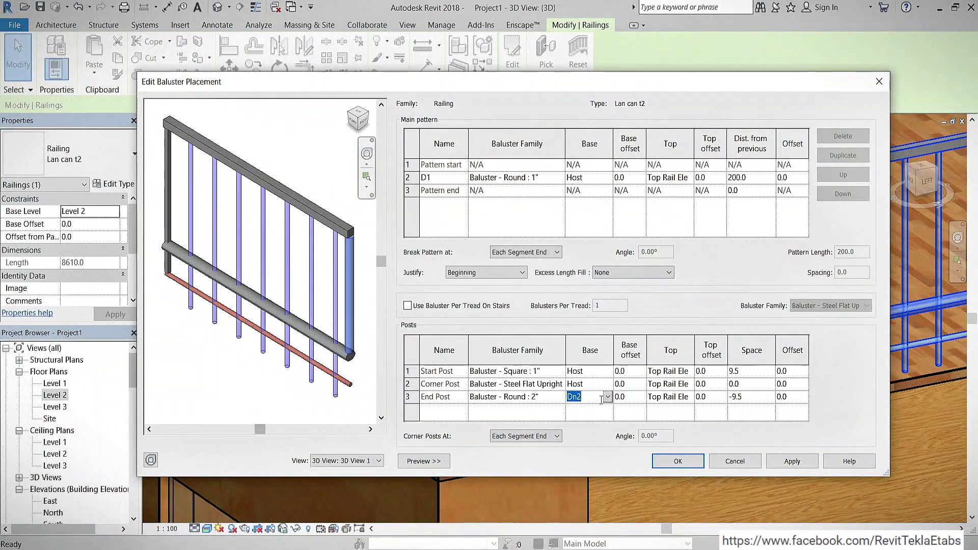
left_click(608, 397)
left_click(629, 371)
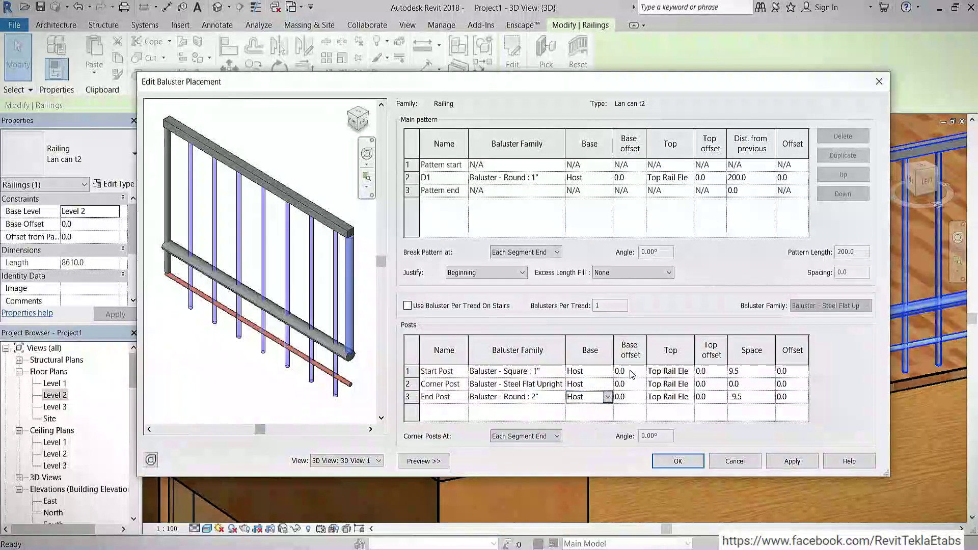
left_click(789, 462)
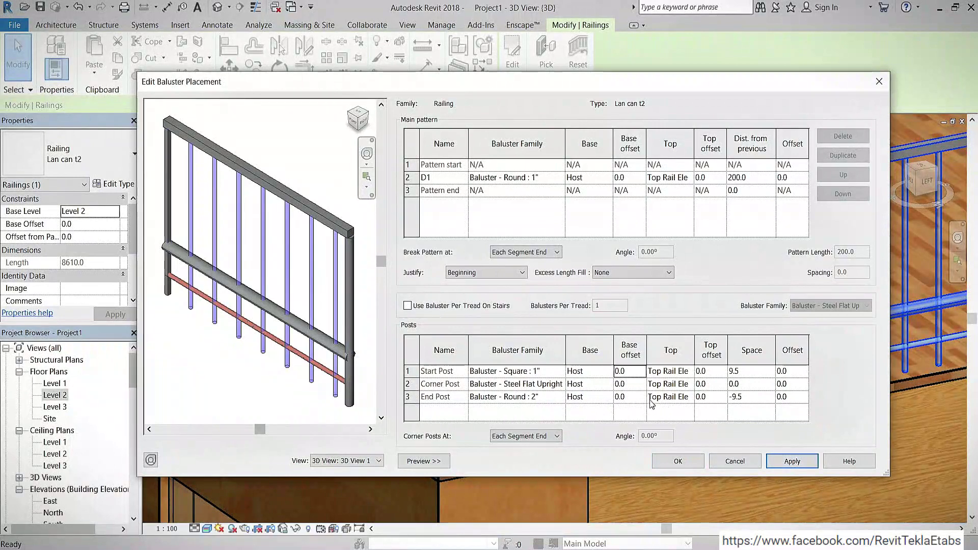
Give the Start Post a base offset of 250.0 and apply it to the preview.
left_click(630, 371)
type("250")
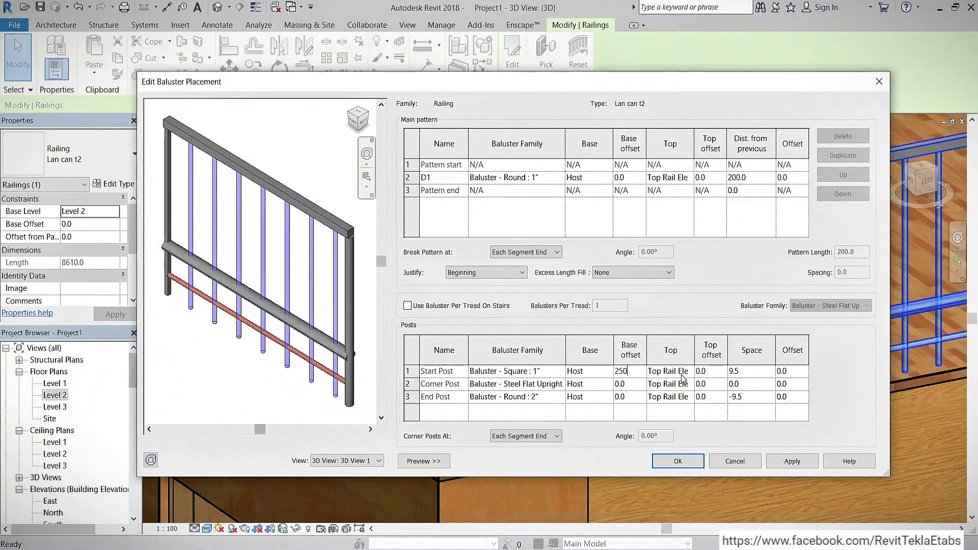
left_click(791, 461)
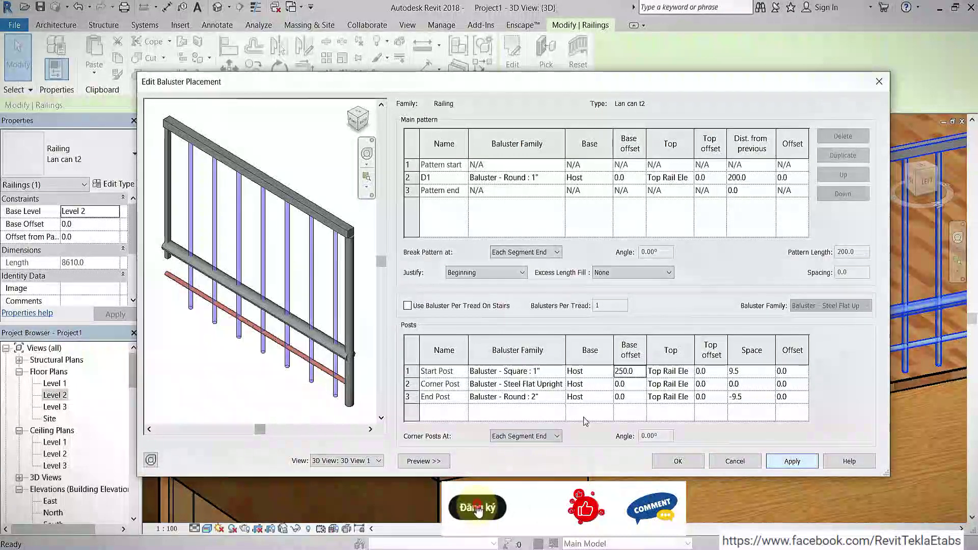